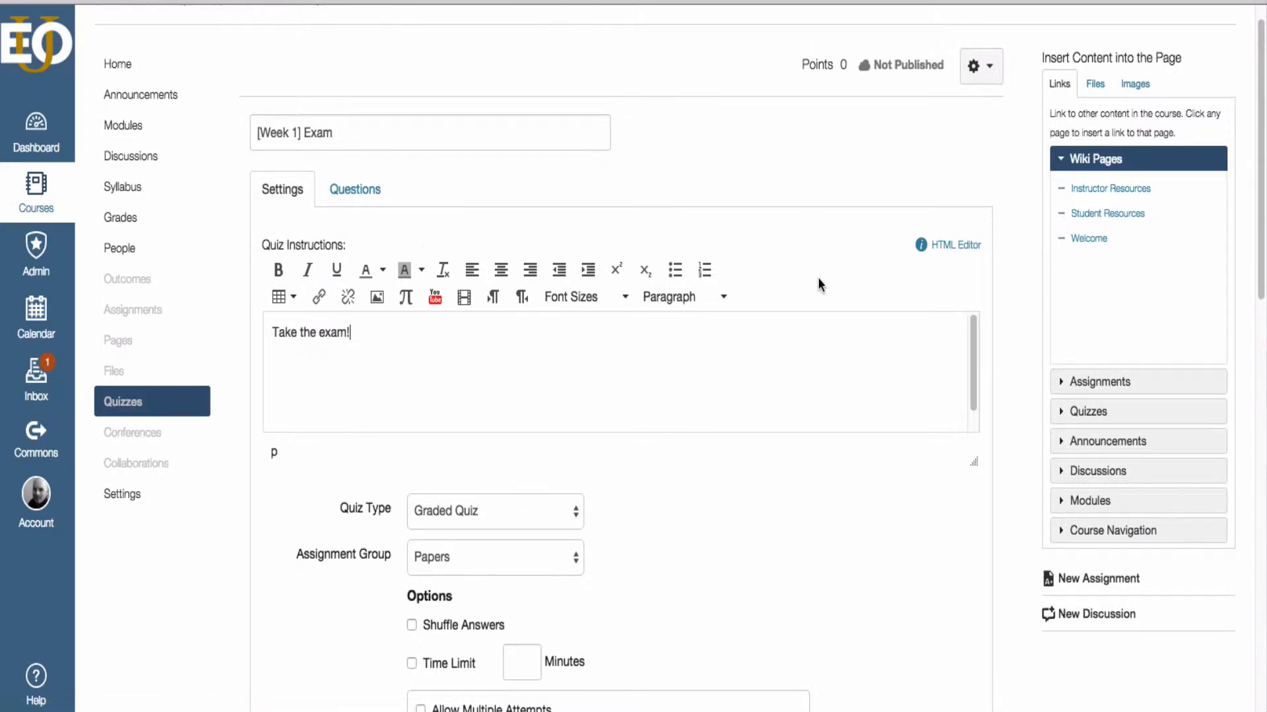
# Step: Keep the quiz type as Graded Quiz and set the assignment group to Exams
pyautogui.scroll(-2, 1015, 333)
pyautogui.scroll(-3, 1014, 333)
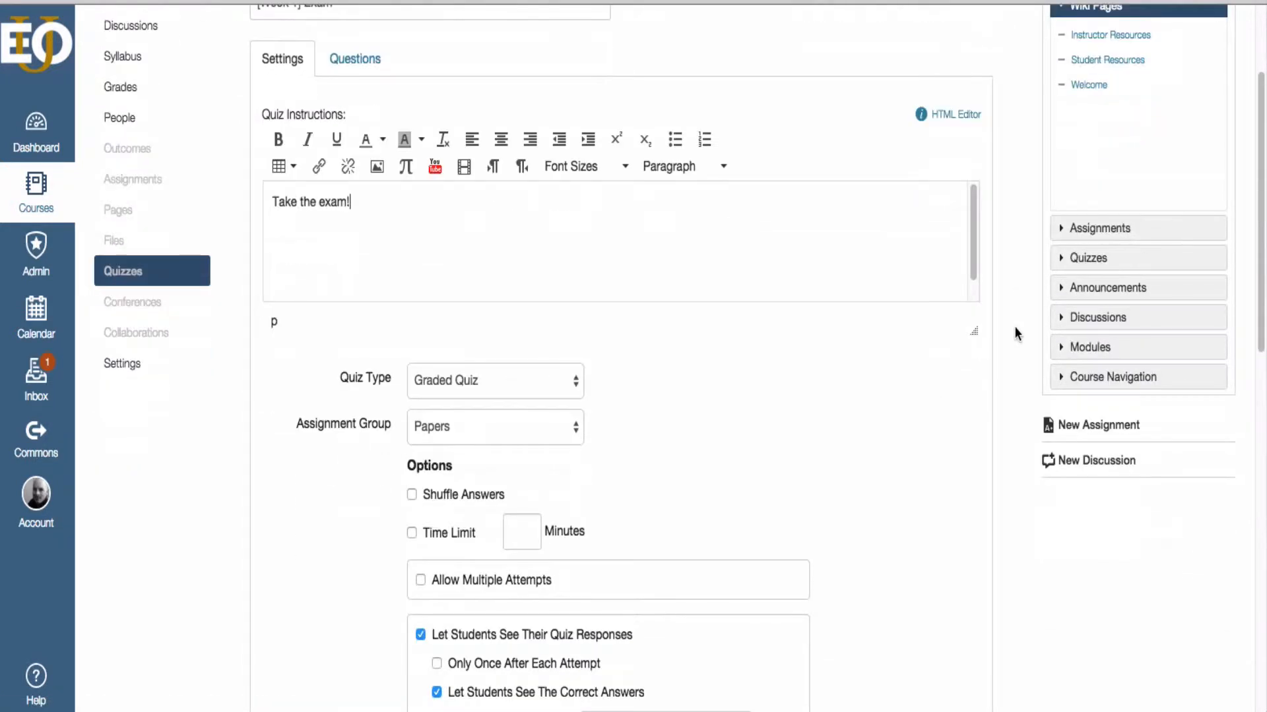
pyautogui.scroll(-1, 1015, 333)
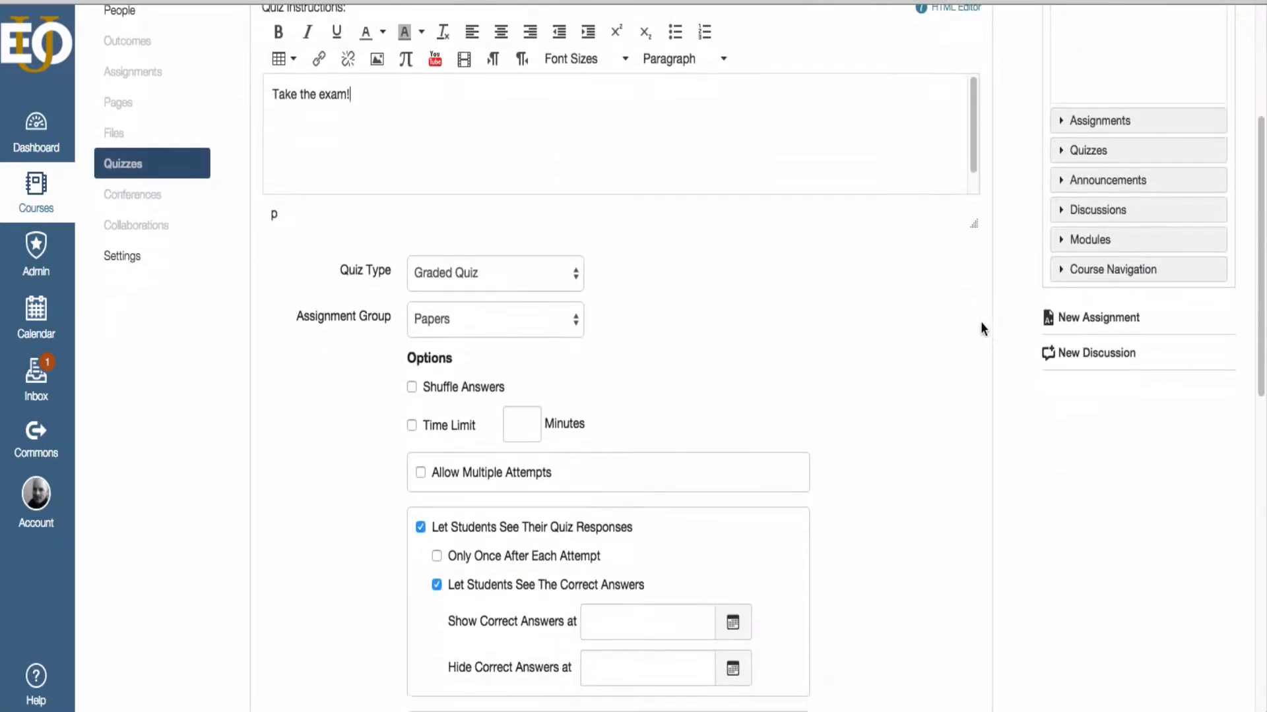
pyautogui.scroll(-1, 692, 274)
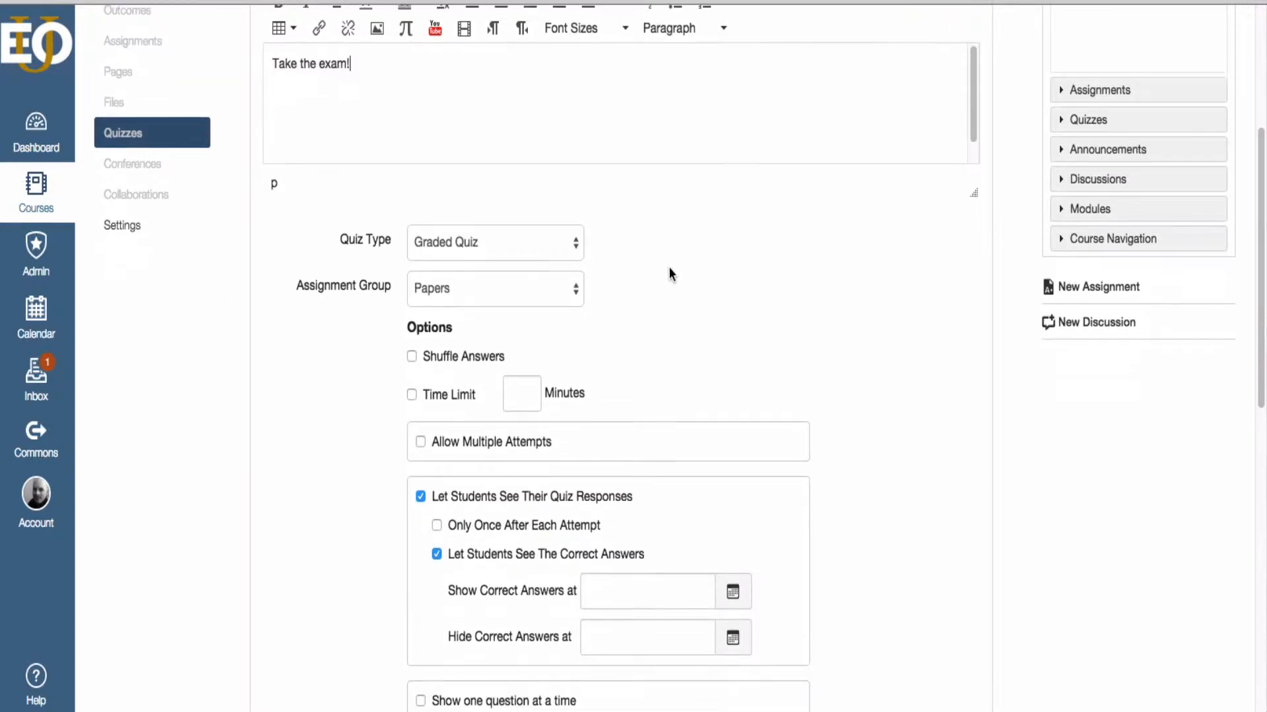
pyautogui.click(450, 247)
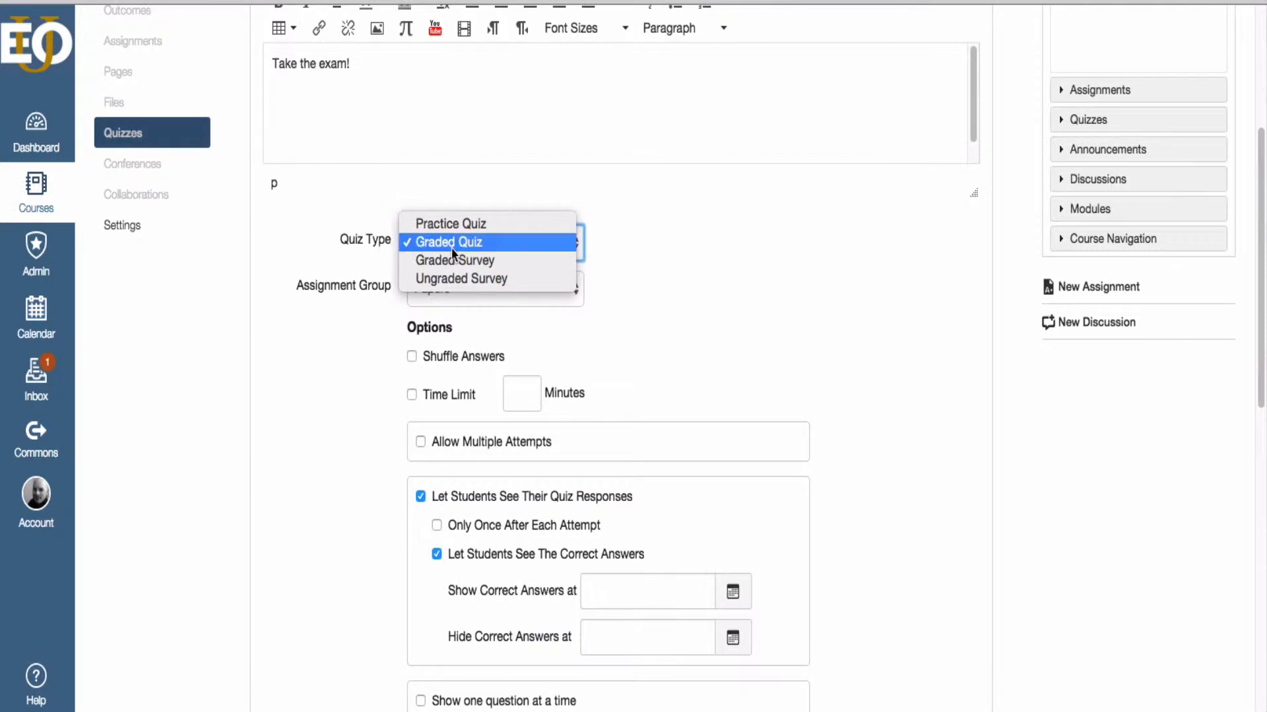
pyautogui.click(473, 247)
pyautogui.scroll(-2, 725, 260)
pyautogui.click(574, 225)
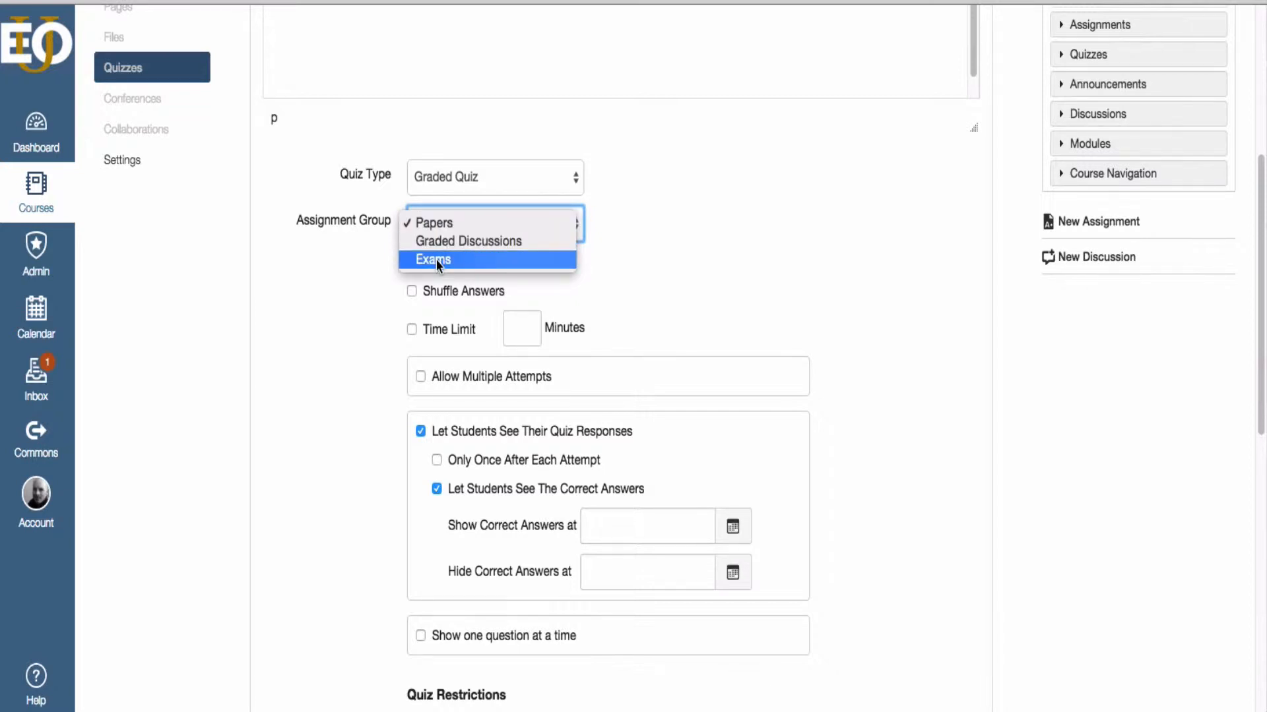
pyautogui.press('Escape')
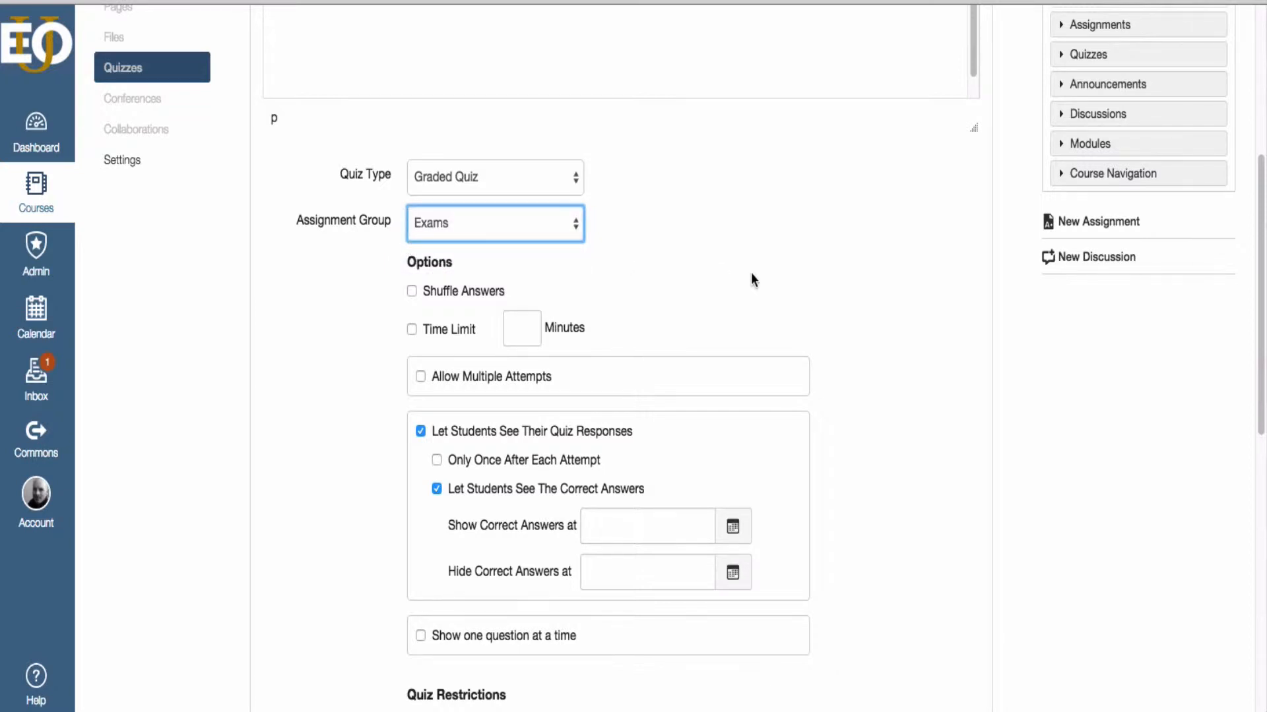
pyautogui.scroll(-3, 769, 260)
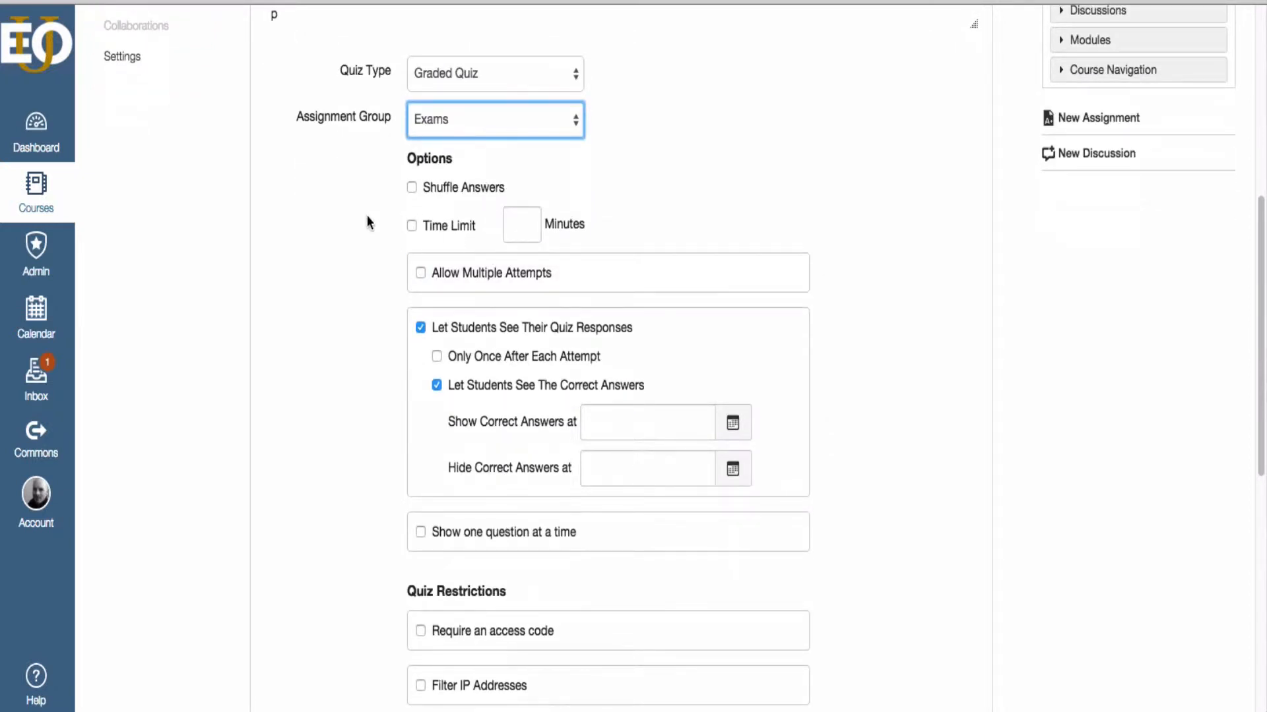
pyautogui.click(413, 190)
pyautogui.click(411, 189)
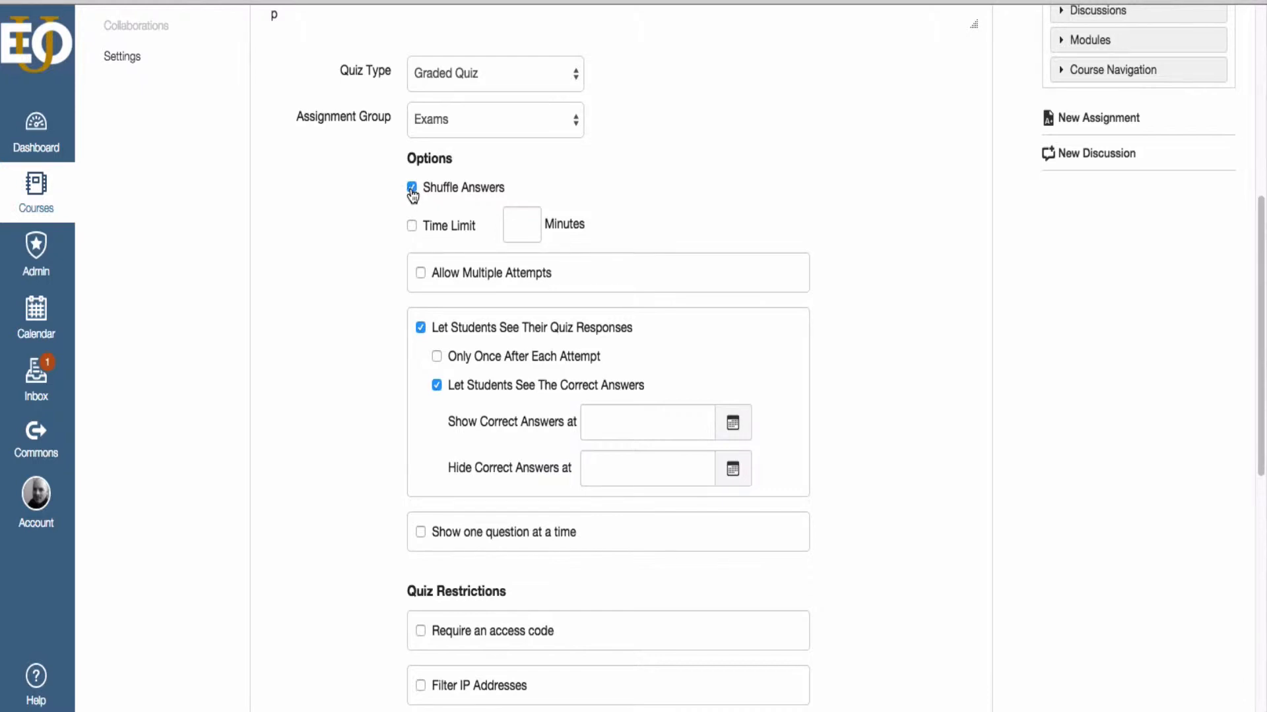
pyautogui.click(412, 188)
# Step: Enable the time limit, set it to 60 minutes, and leave multiple attempts disallowed
pyautogui.click(411, 226)
pyautogui.write('60')
pyautogui.click(420, 273)
pyautogui.click(420, 274)
# Step: Stop students from seeing the correct answers while still letting them see their quiz responses
pyautogui.scroll(-2, 412, 305)
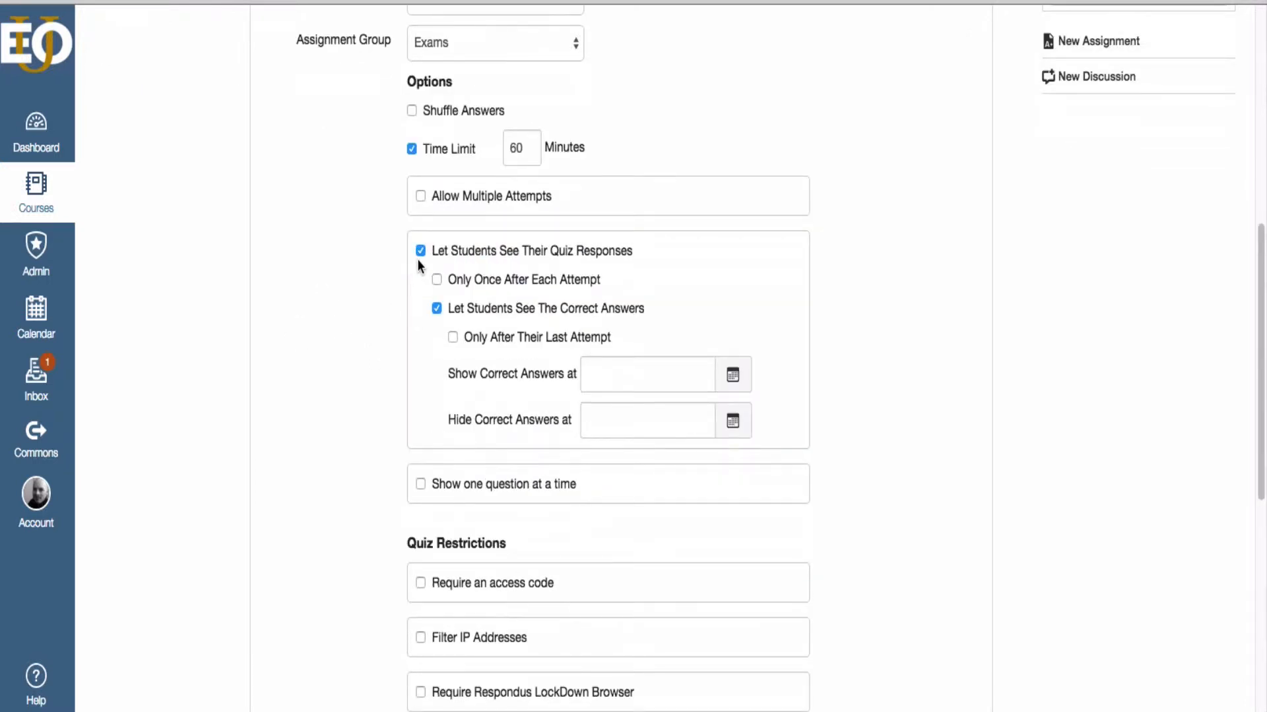
pyautogui.scroll(-3, 359, 304)
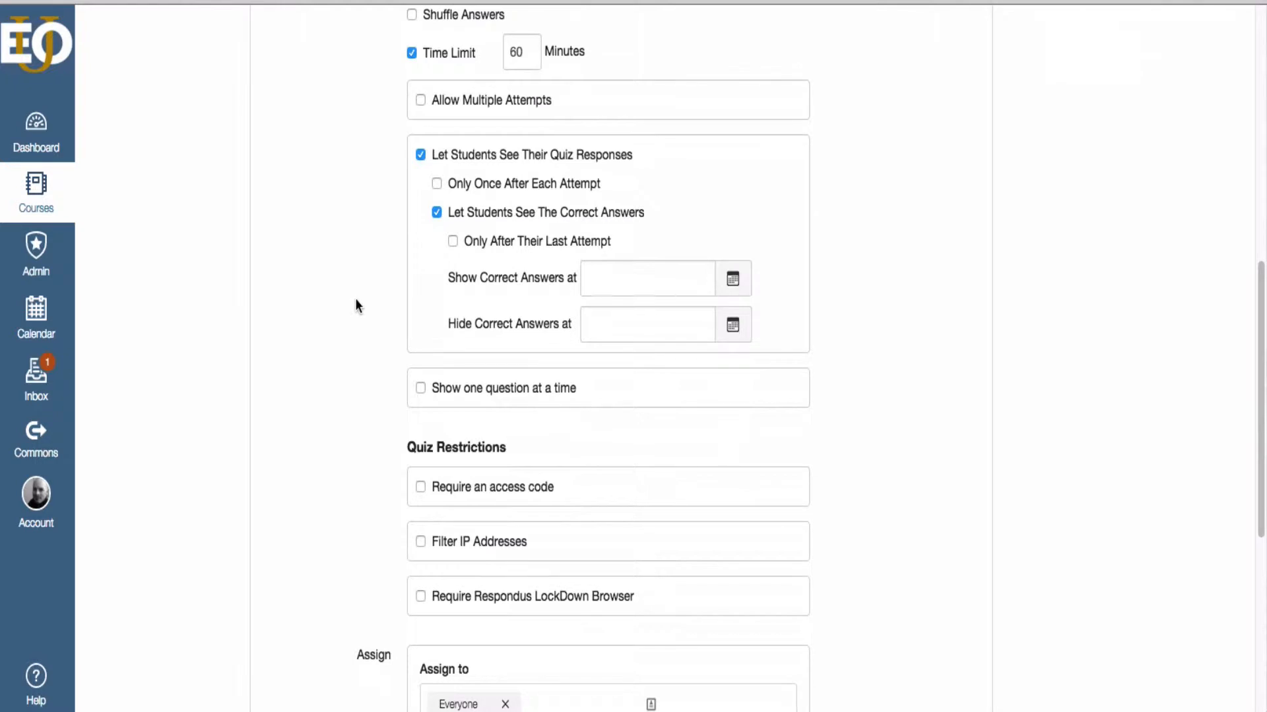
pyautogui.click(436, 212)
pyautogui.scroll(-1, 382, 409)
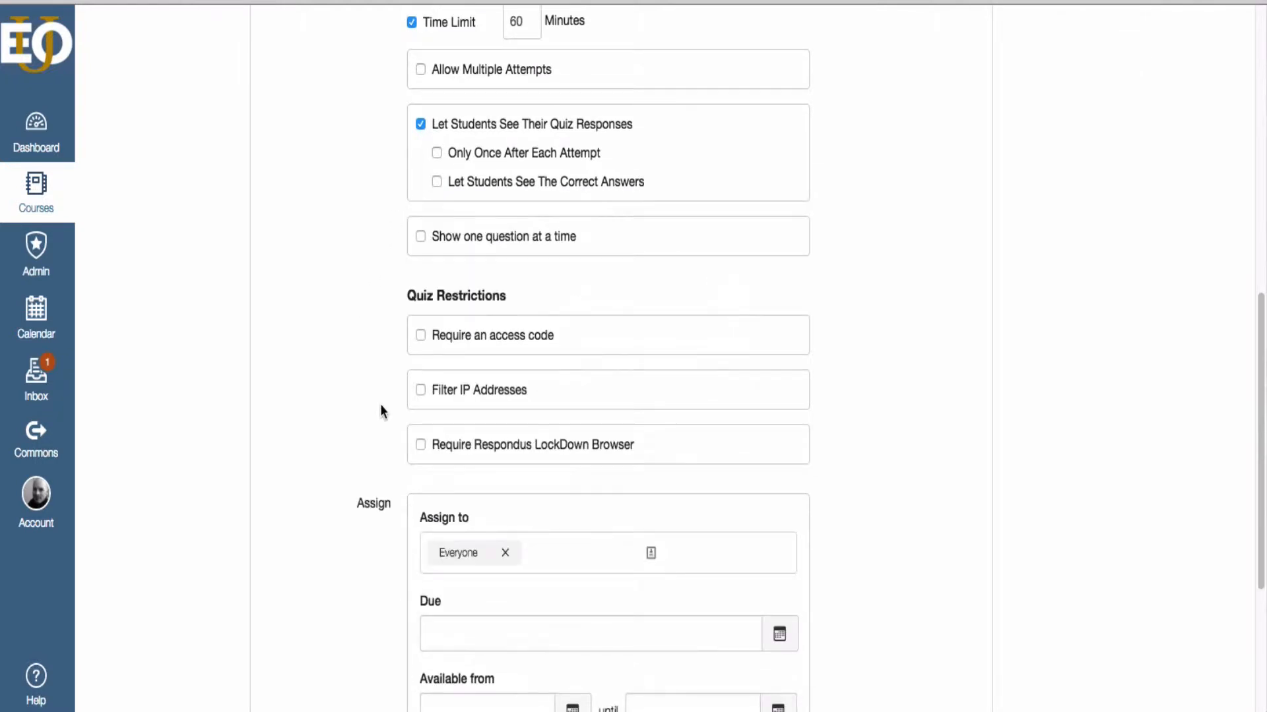
pyautogui.click(421, 241)
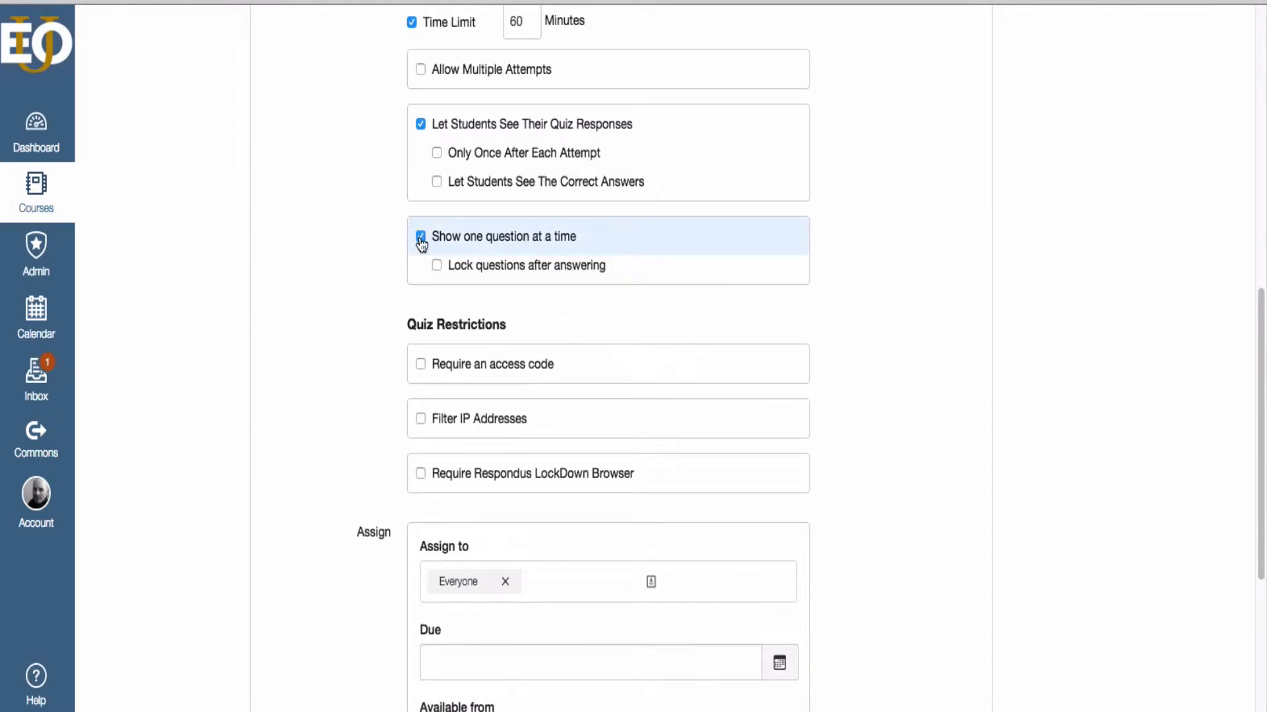
pyautogui.click(421, 242)
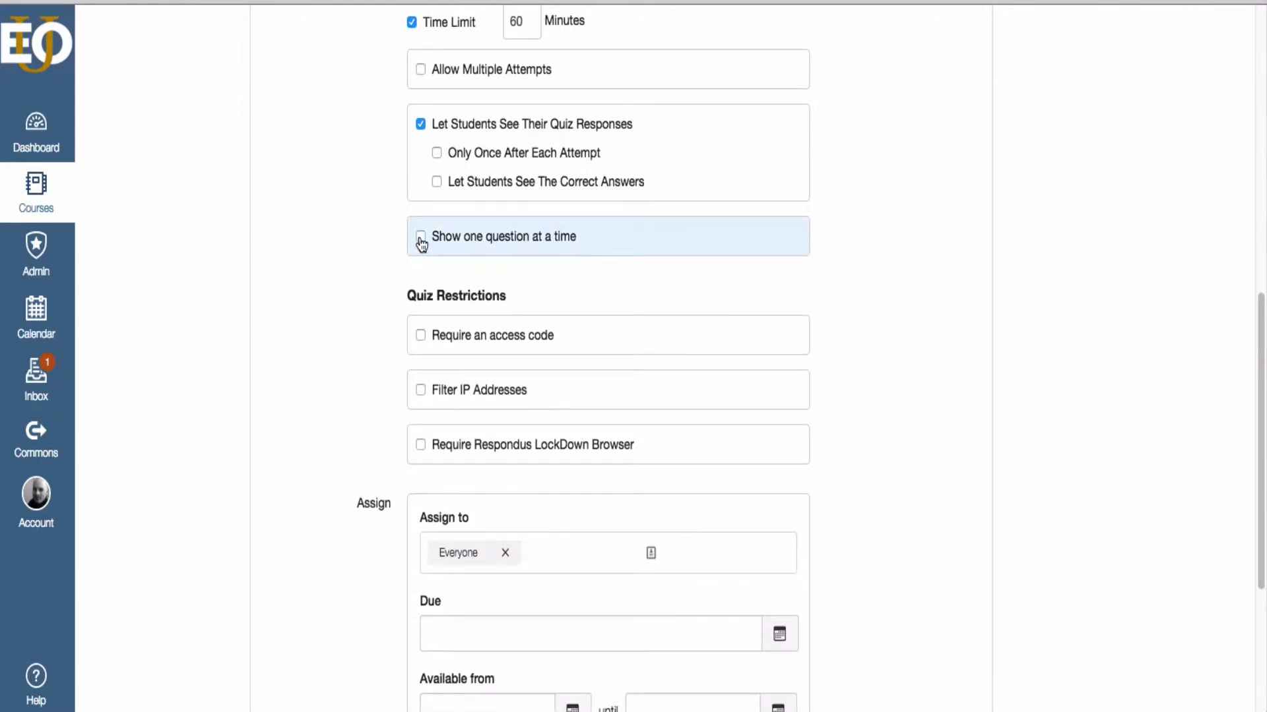
pyautogui.click(421, 241)
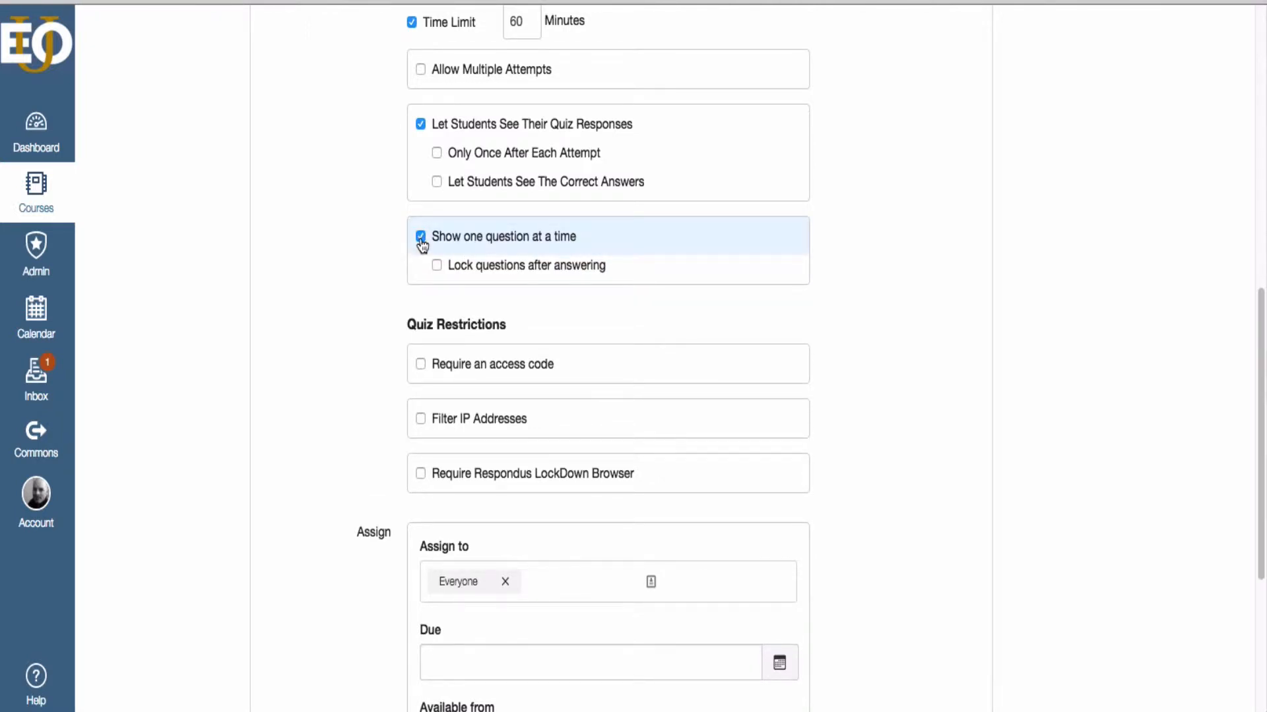
pyautogui.click(421, 242)
pyautogui.click(421, 241)
pyautogui.click(421, 241)
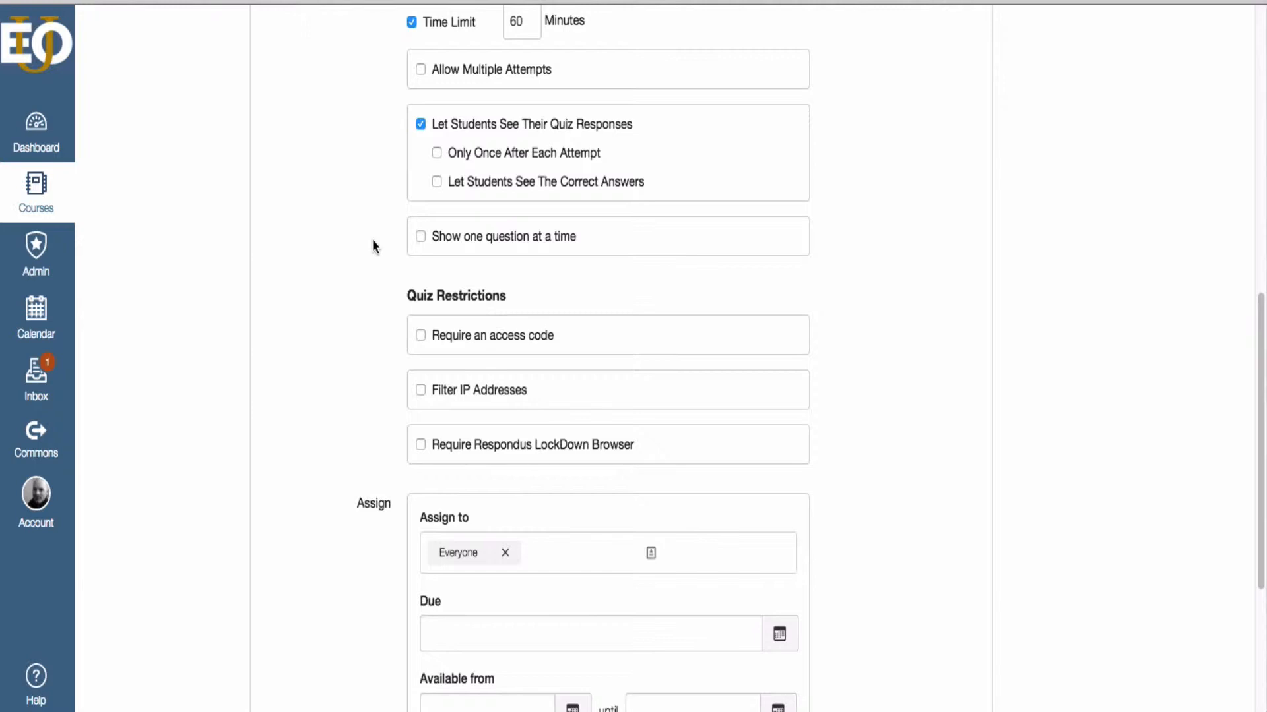
# Step: Show one question at a time, leaving the option to lock questions after answering off
pyautogui.click(421, 238)
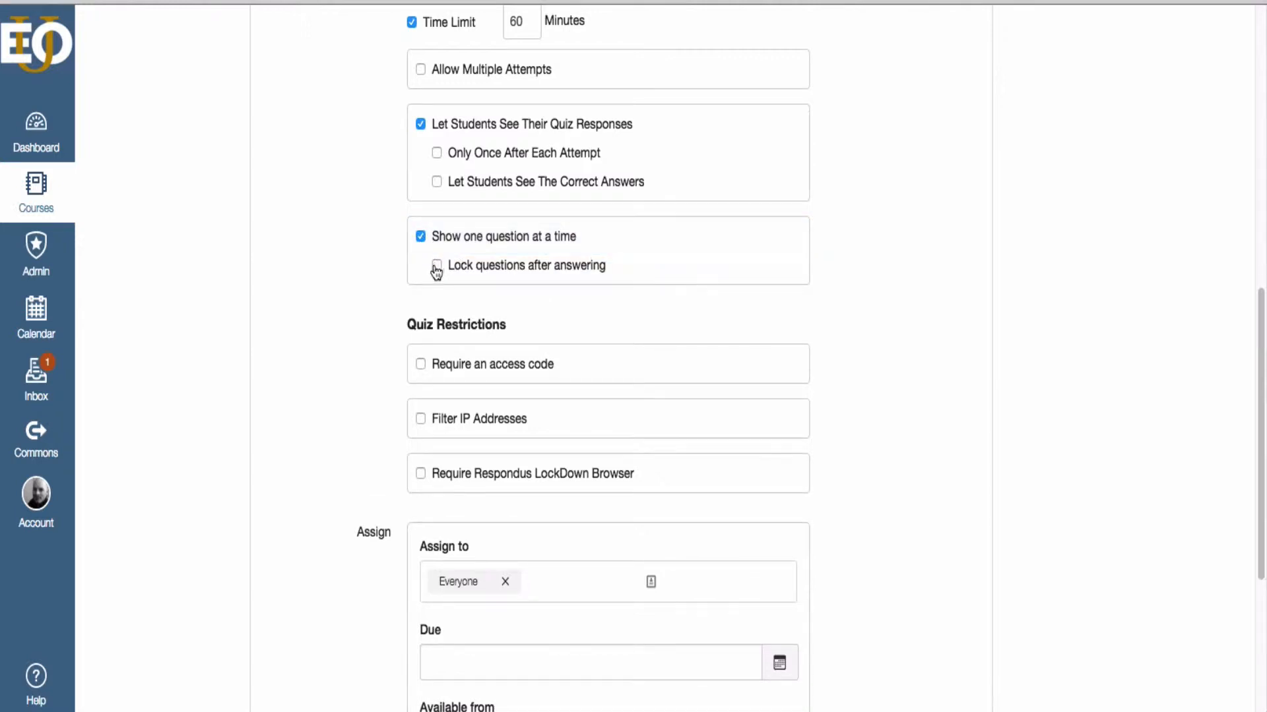
pyautogui.click(437, 265)
pyautogui.click(448, 267)
pyautogui.scroll(-3, 353, 339)
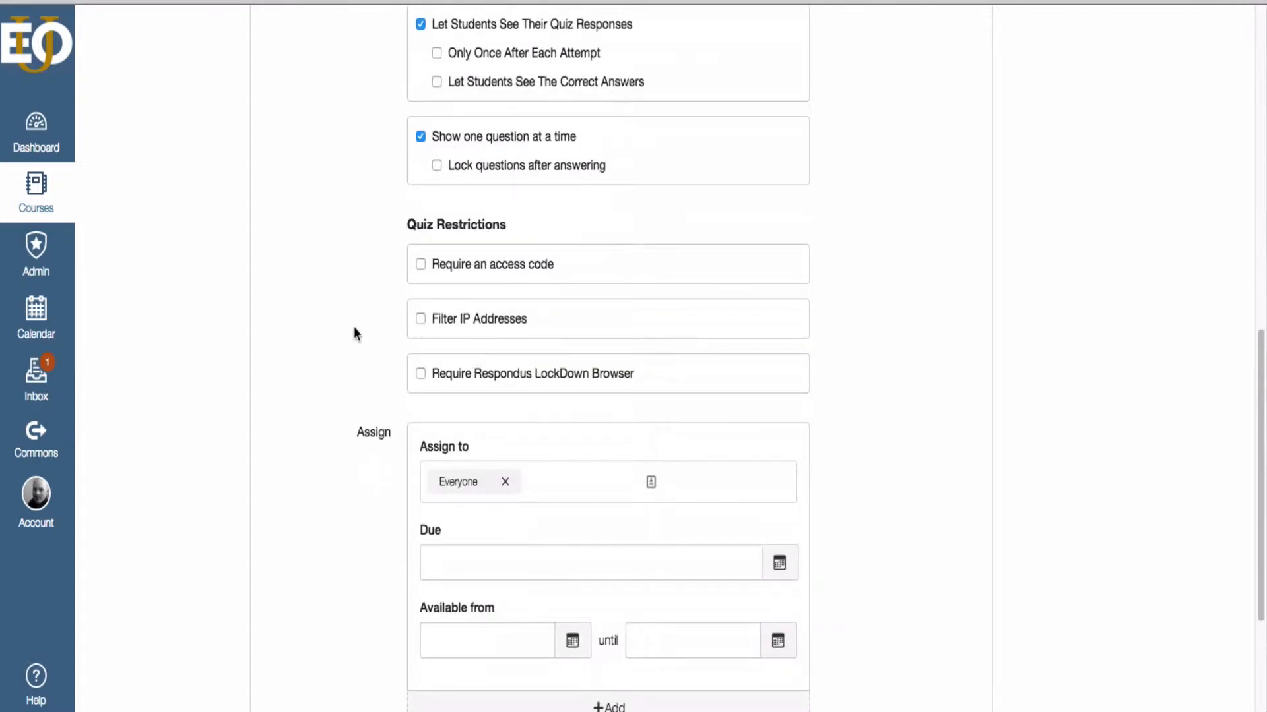
pyautogui.click(421, 266)
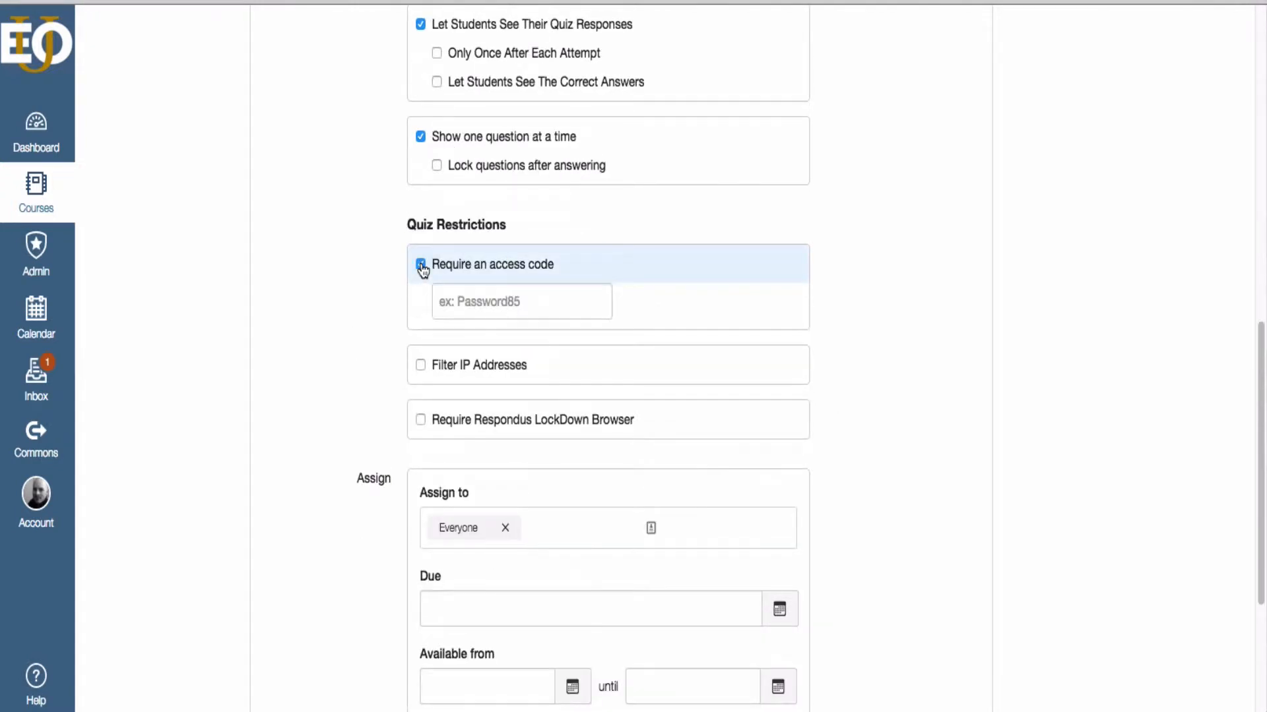
pyautogui.click(421, 265)
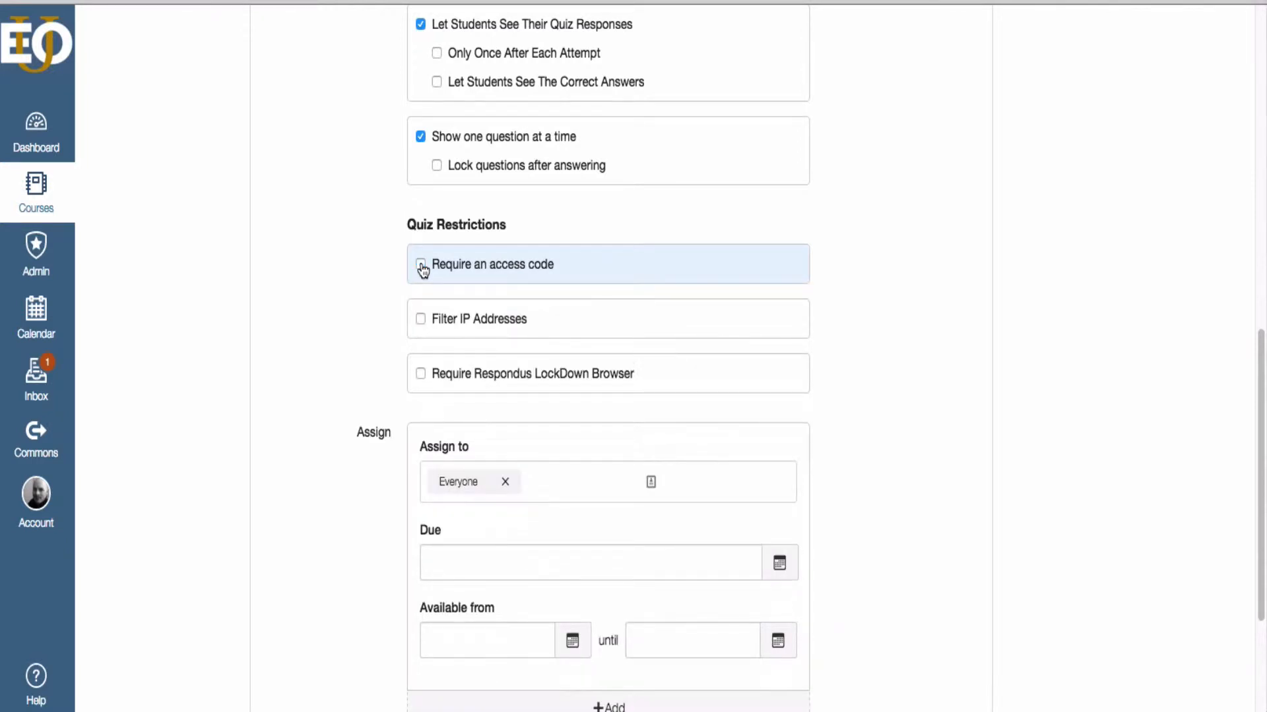
pyautogui.click(421, 266)
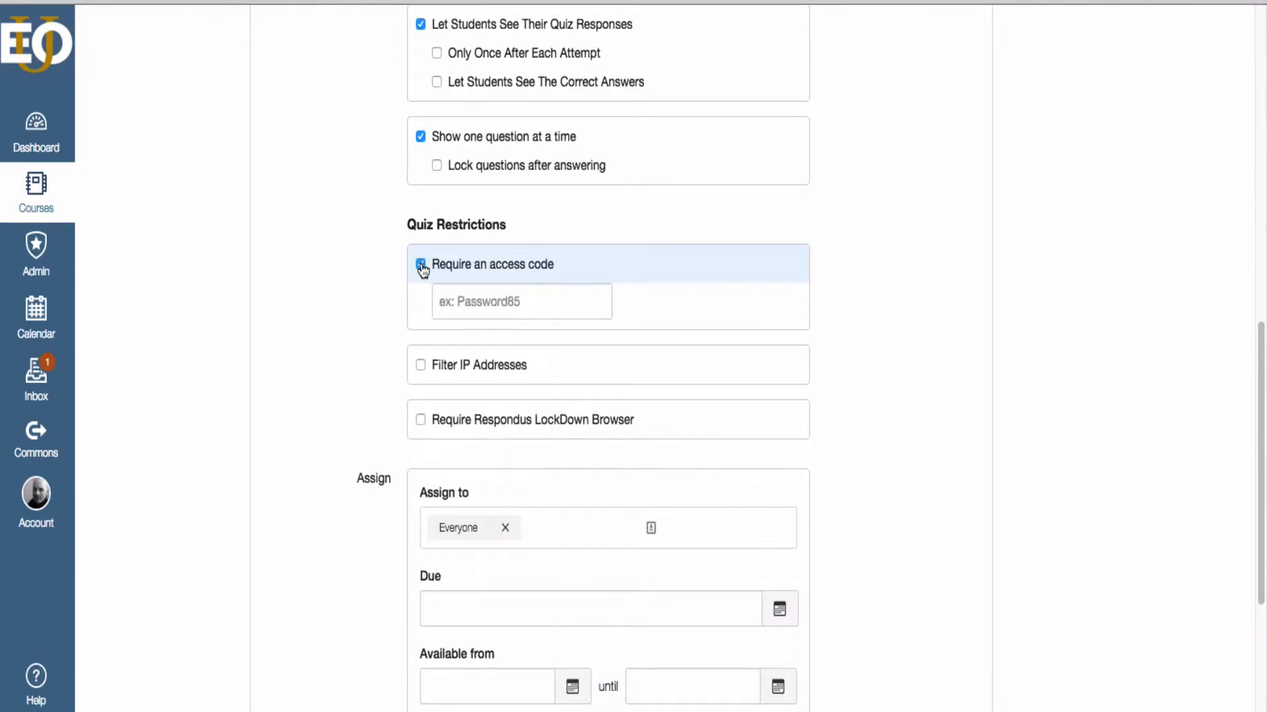
pyautogui.click(421, 265)
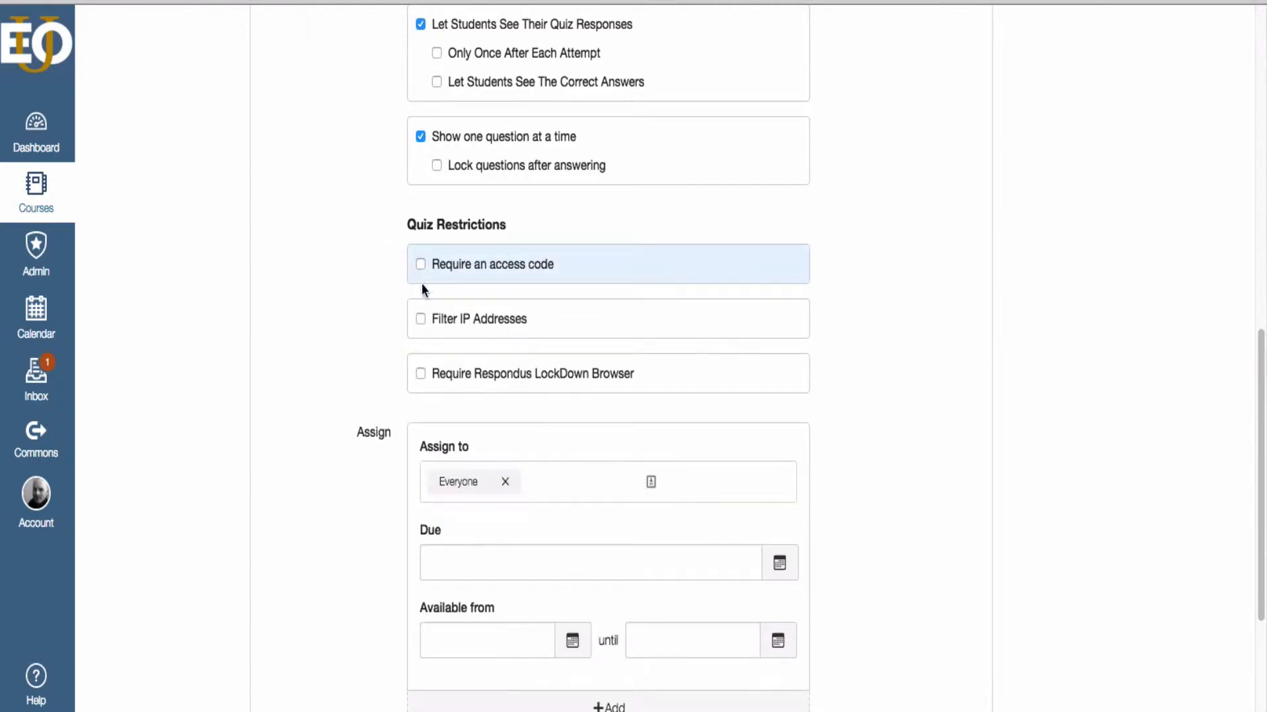
pyautogui.click(421, 320)
pyautogui.click(421, 321)
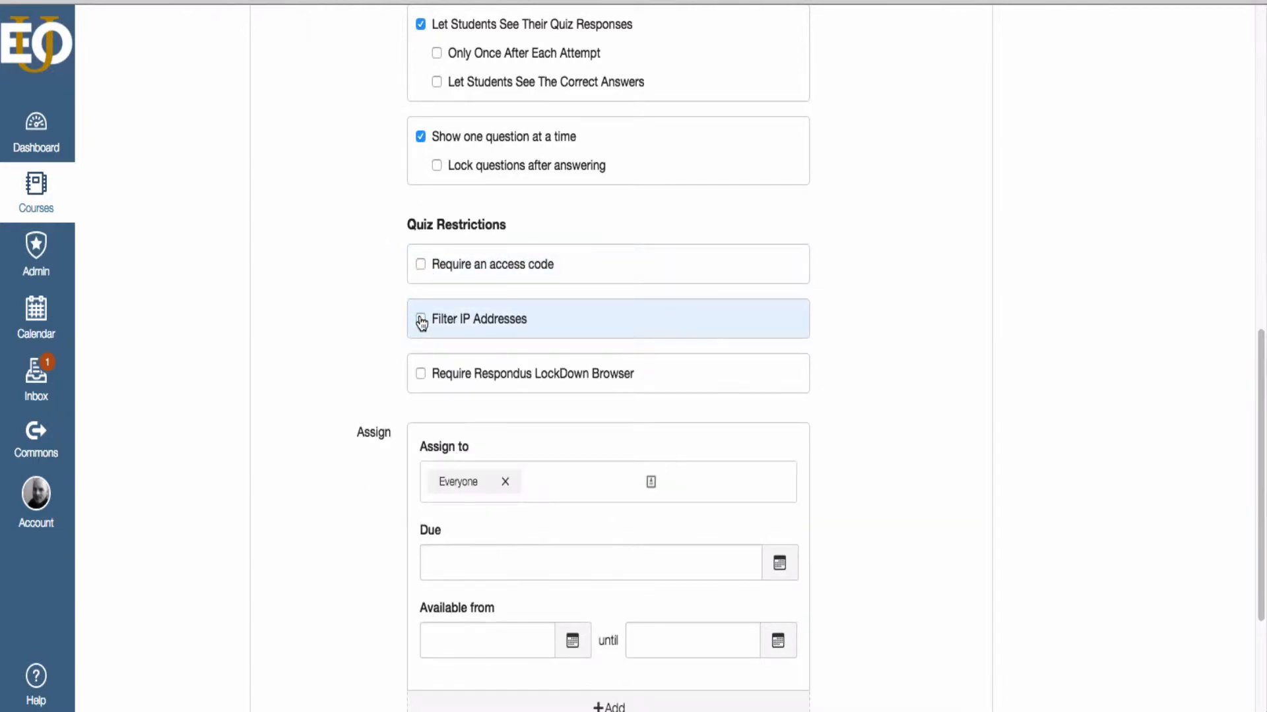
# Step: Set the quiz due date for everyone to December 18, 2015 at 11:59pm
pyautogui.scroll(-1, 385, 329)
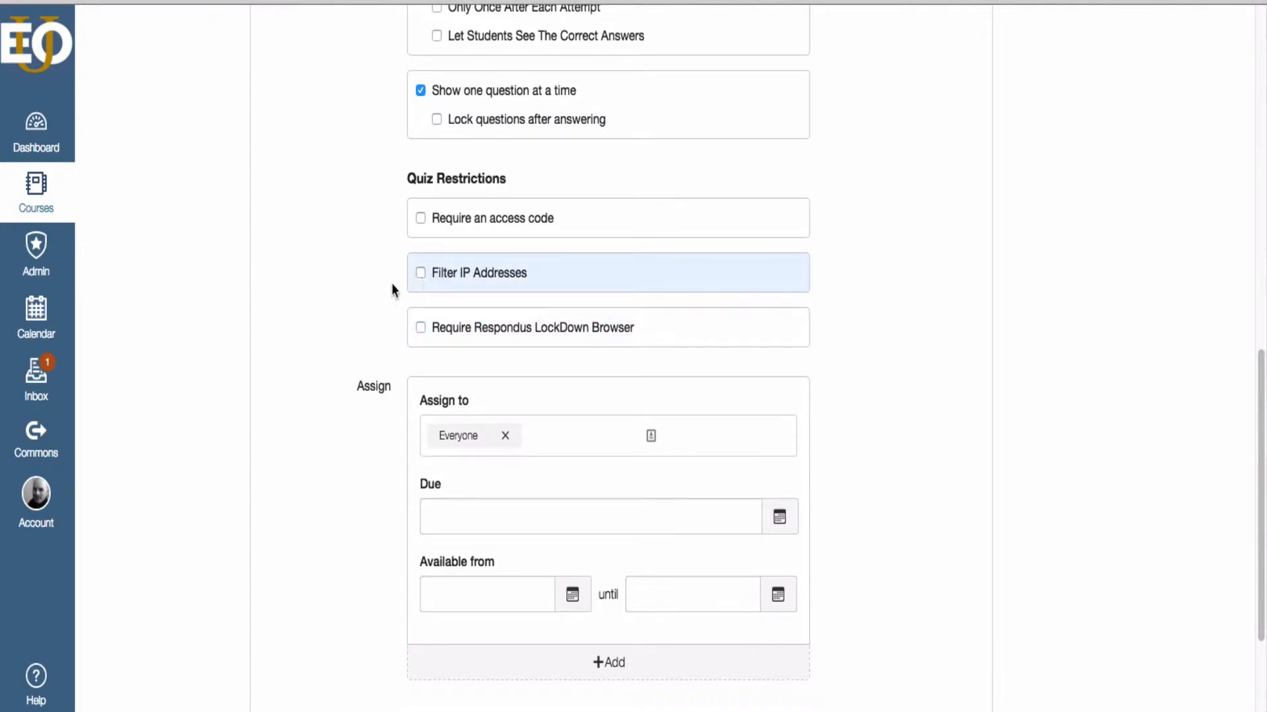
pyautogui.scroll(-1, 363, 289)
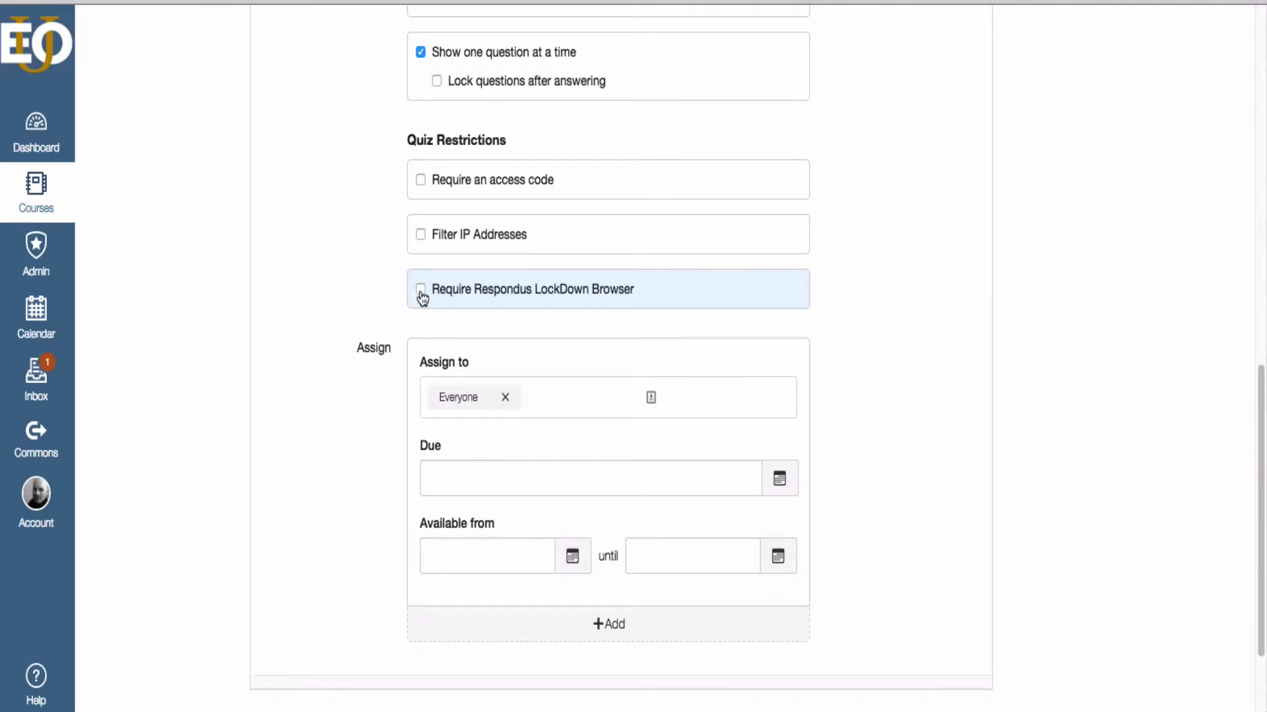
pyautogui.scroll(-3, 382, 294)
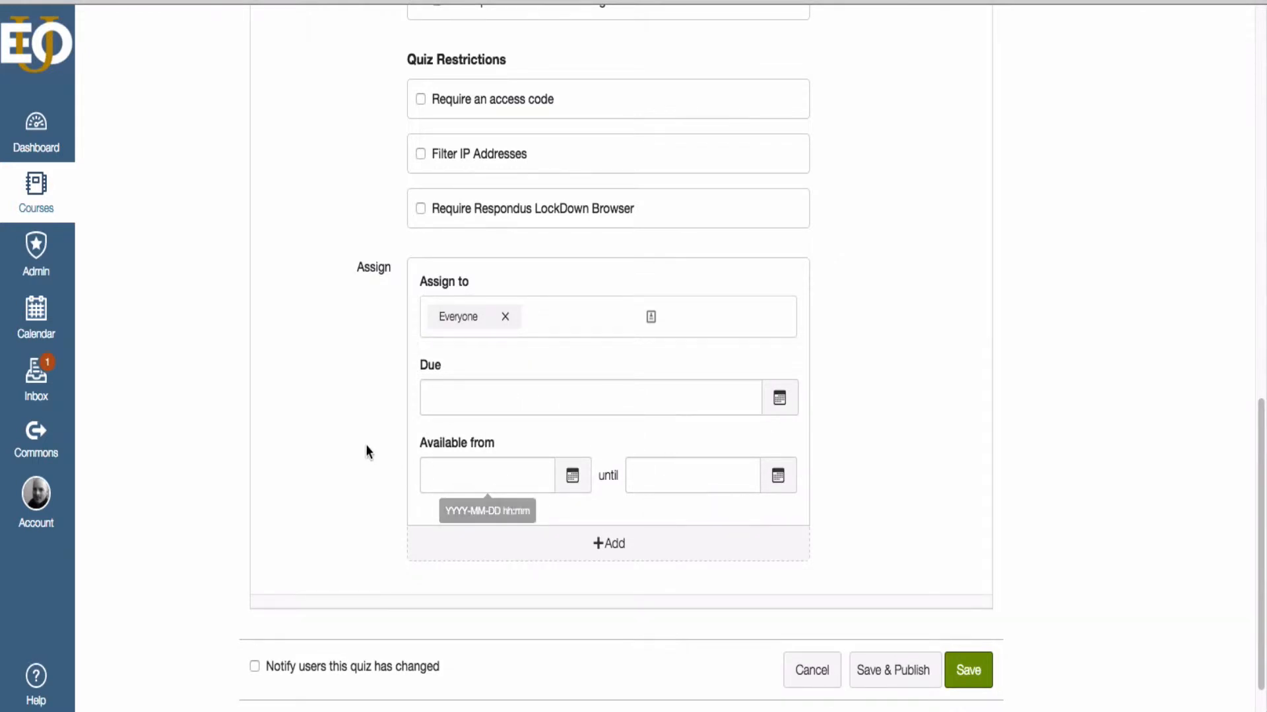
pyautogui.click(777, 408)
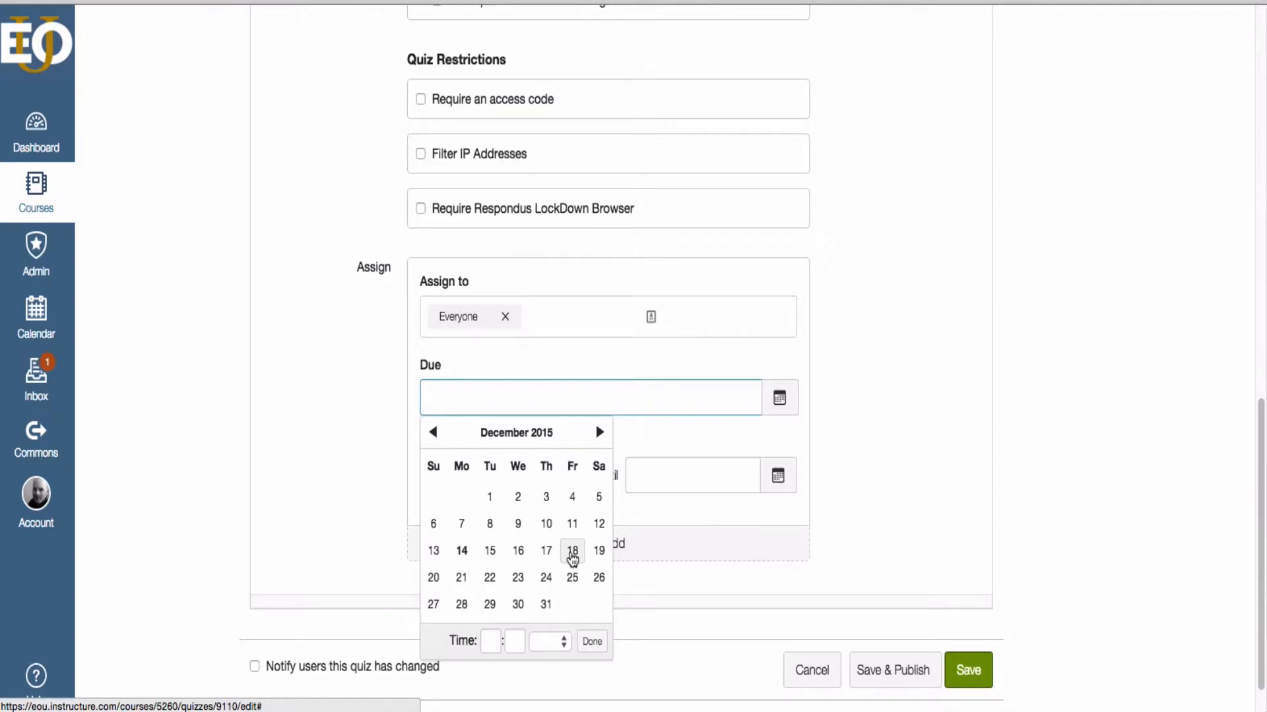
pyautogui.click(572, 551)
pyautogui.click(382, 461)
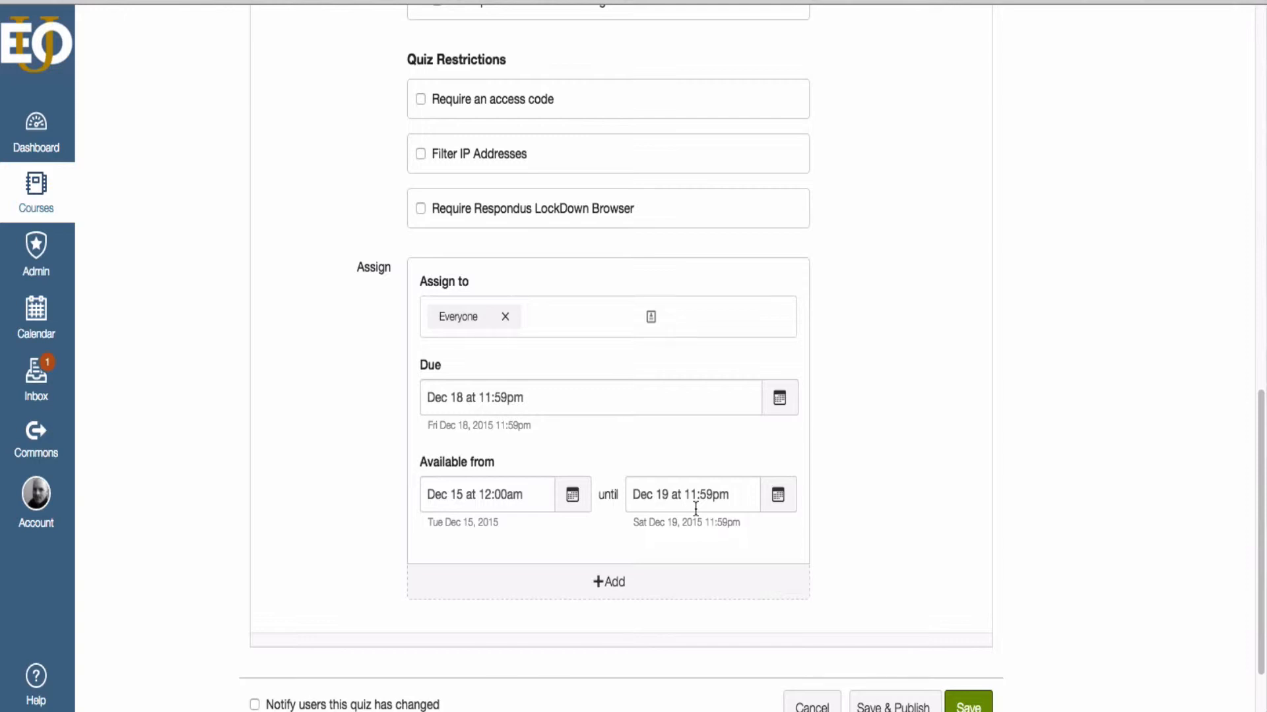
# Step: Review the assignees, due dates and availability dates in the quiz's assignment entries
pyautogui.scroll(1, 837, 520)
pyautogui.scroll(-1, 838, 520)
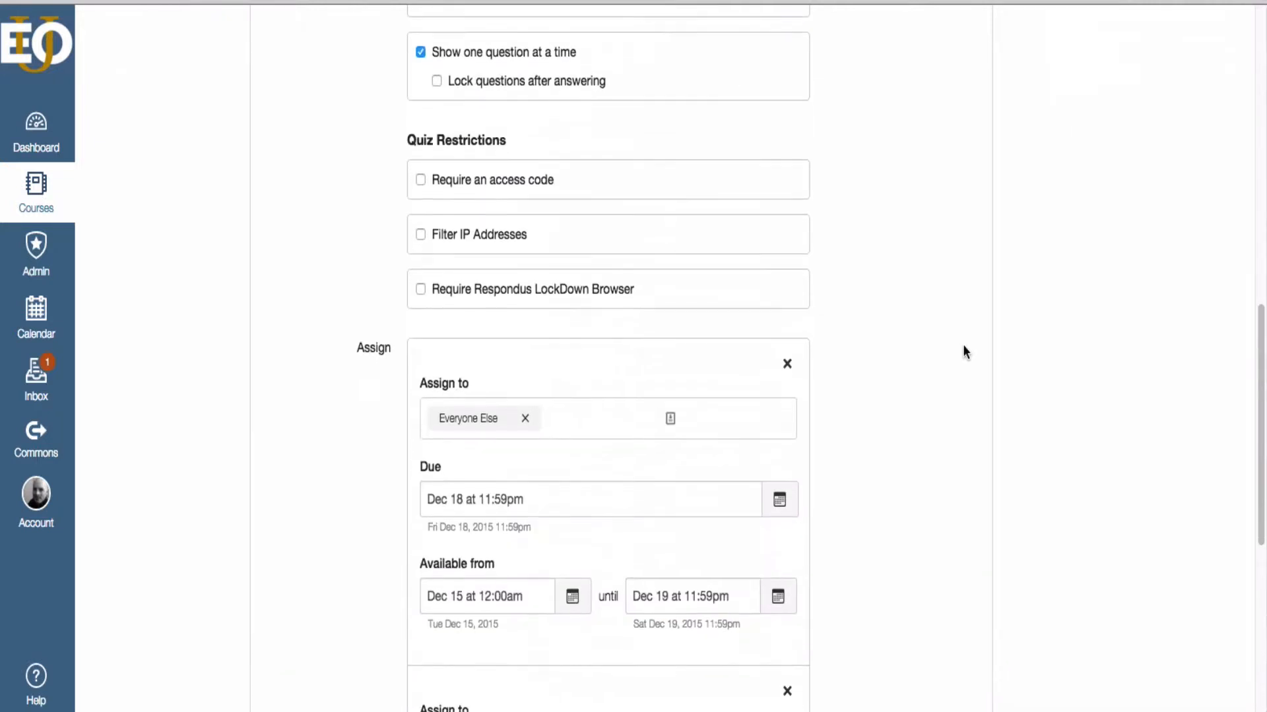
pyautogui.scroll(-7, 963, 345)
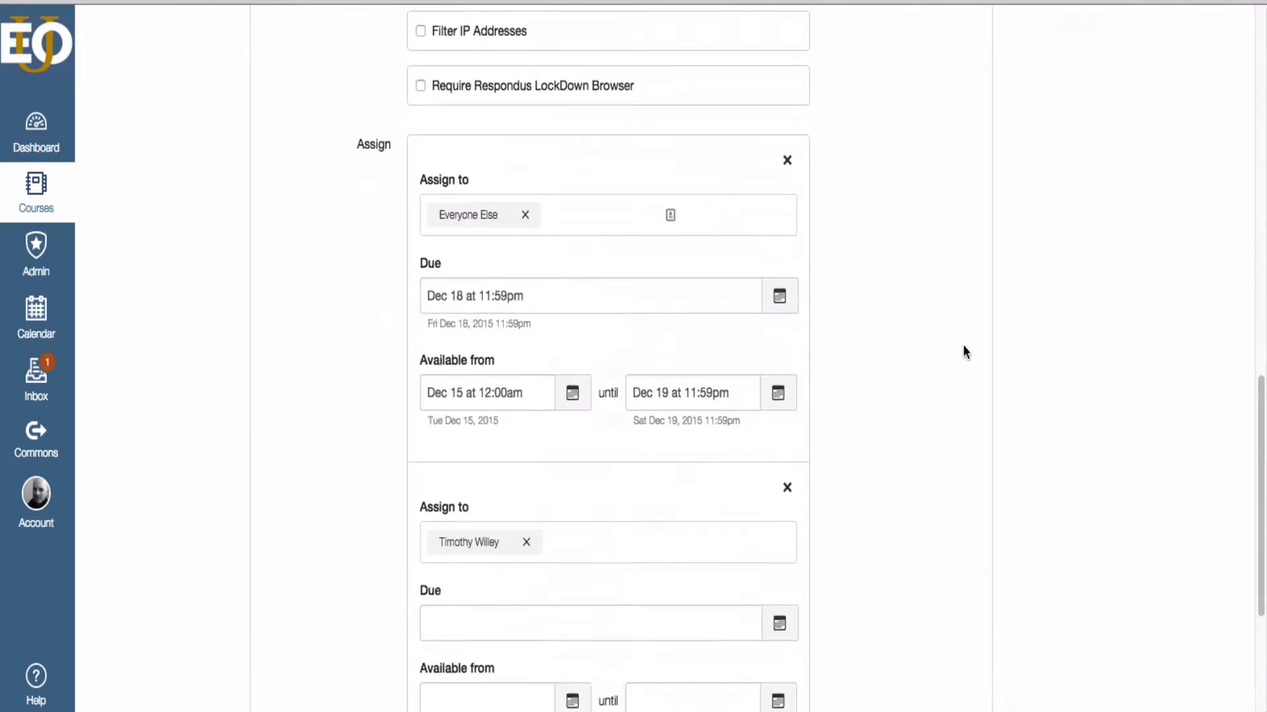
pyautogui.scroll(2, 963, 345)
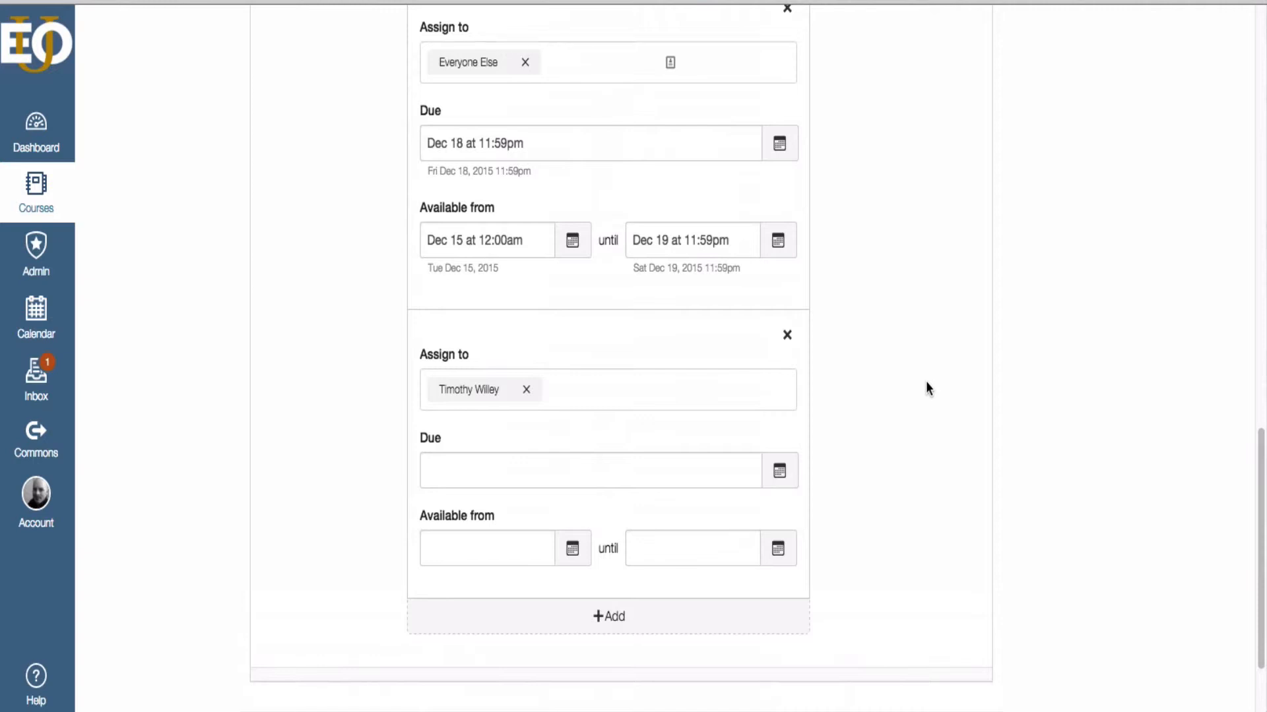
pyautogui.scroll(1, 926, 413)
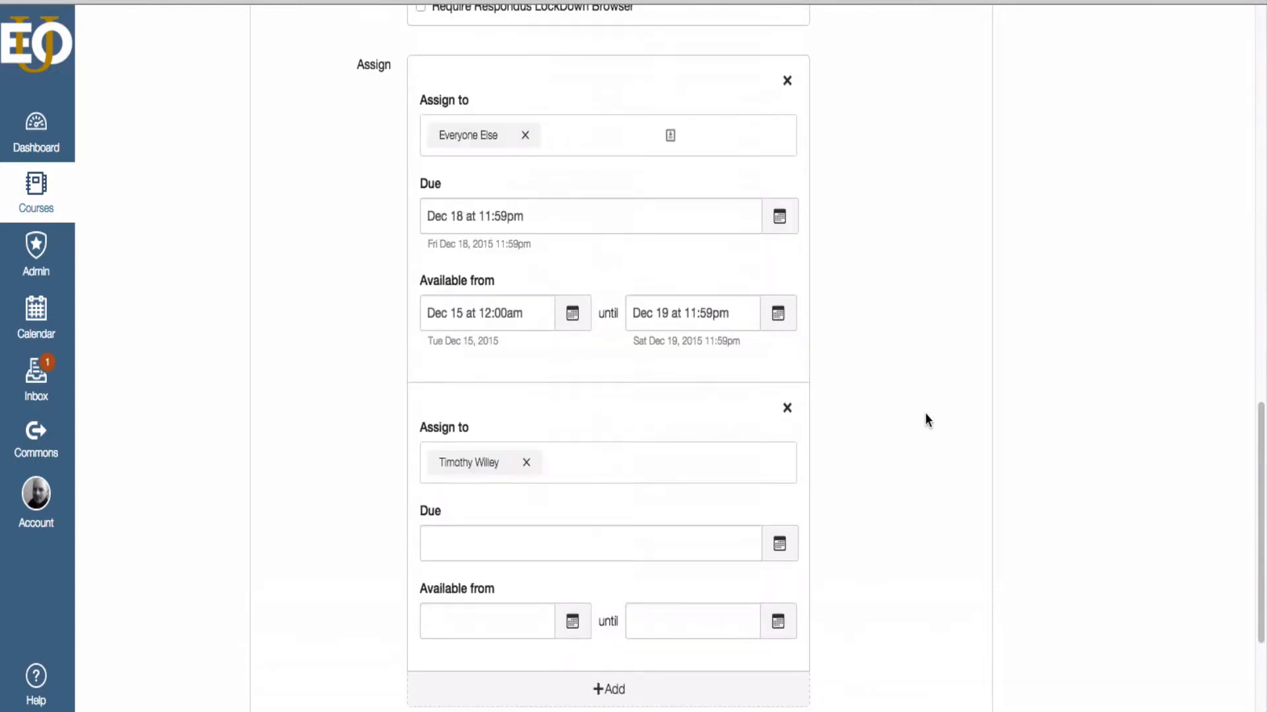
pyautogui.scroll(-1, 931, 428)
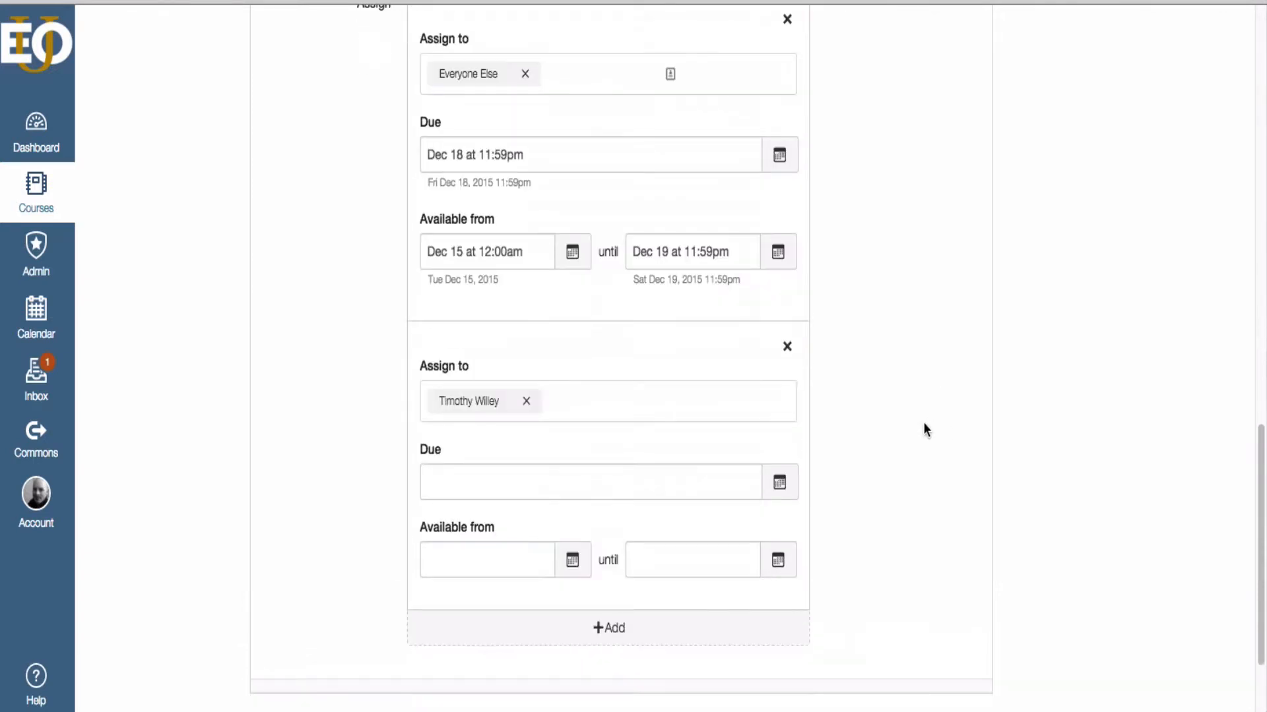
pyautogui.scroll(-2, 935, 412)
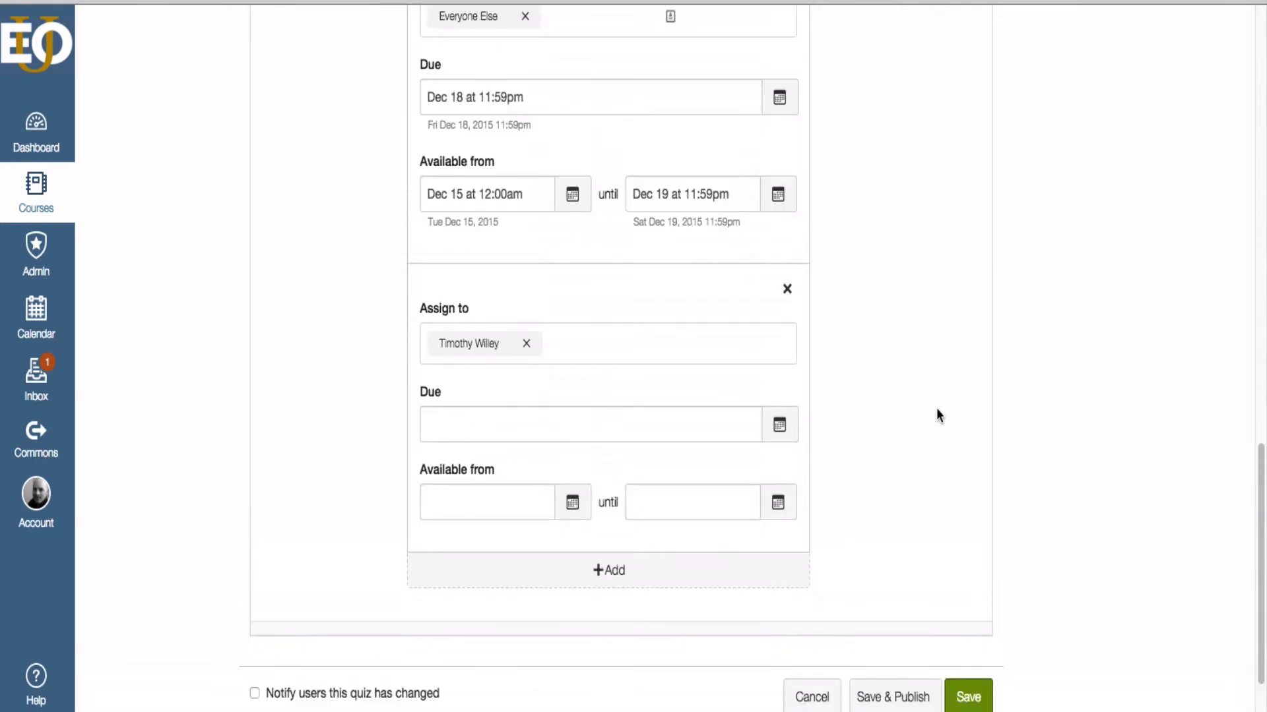
# Step: Save the quiz settings without publishing the quiz
pyautogui.scroll(10, 937, 414)
pyautogui.scroll(-15, 943, 415)
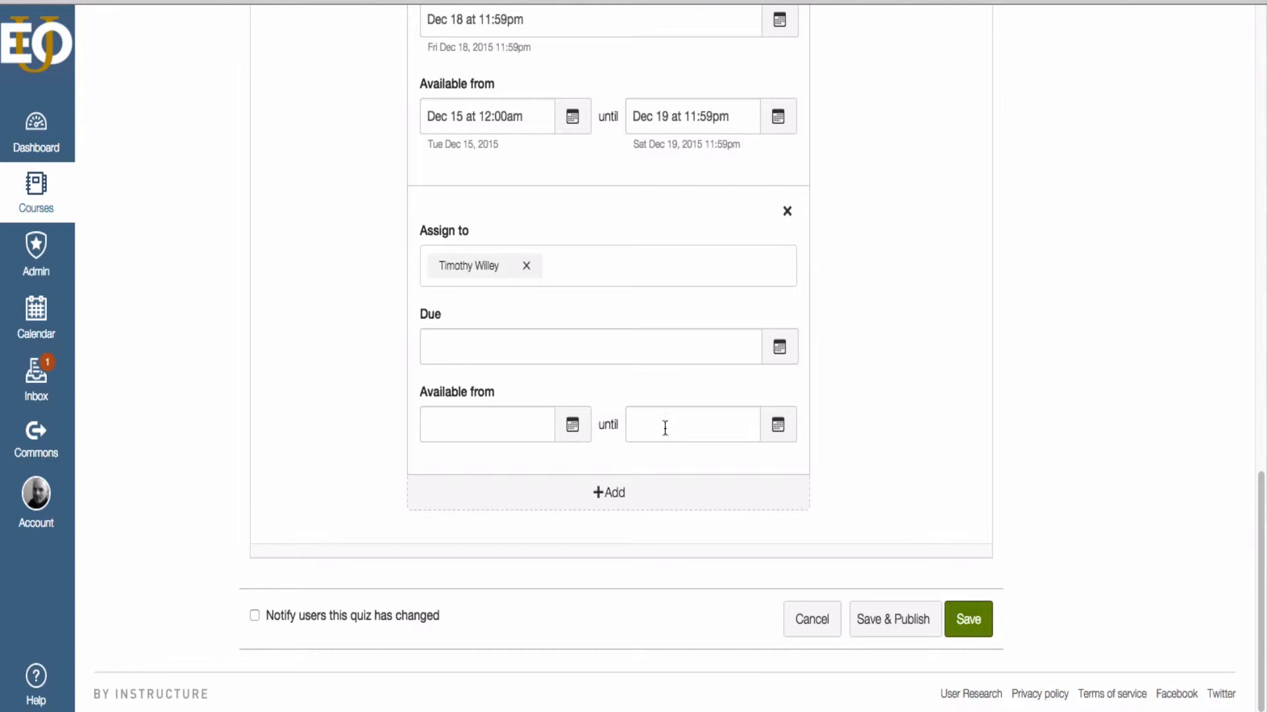
pyautogui.click(969, 620)
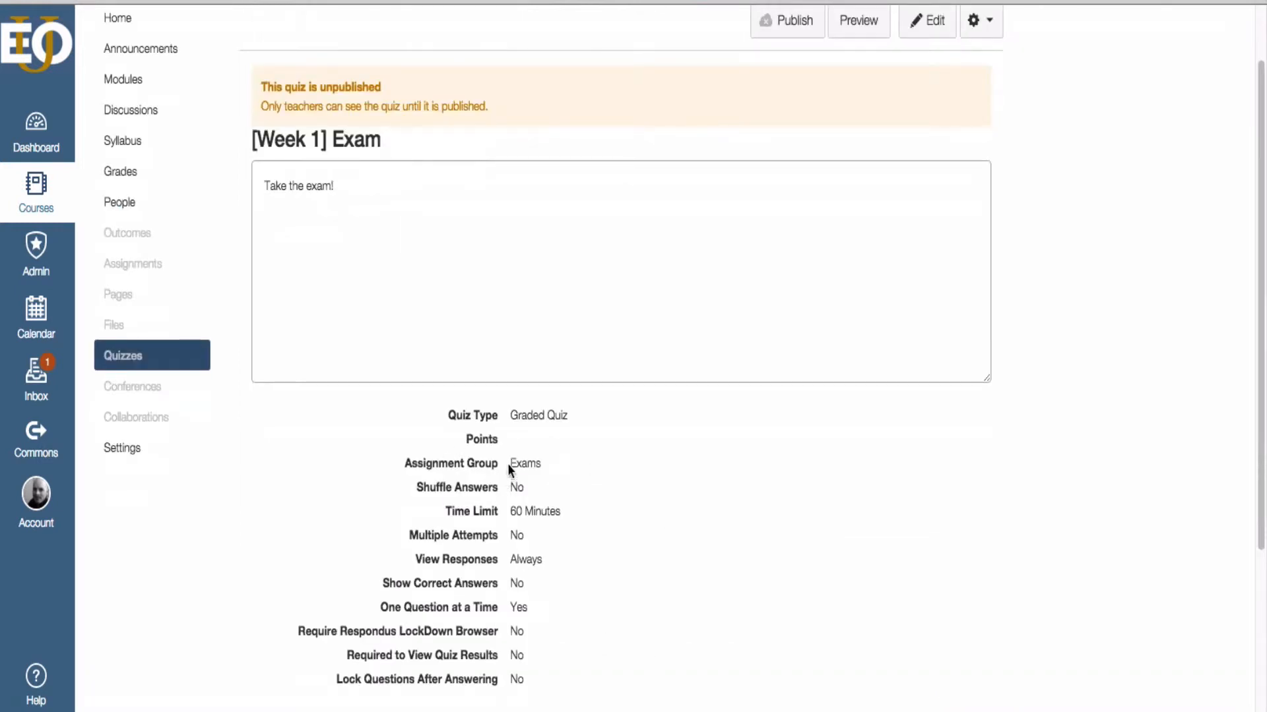
# Step: Review the saved quiz summary, open the quiz for editing and add a new question to it
pyautogui.scroll(-3, 557, 469)
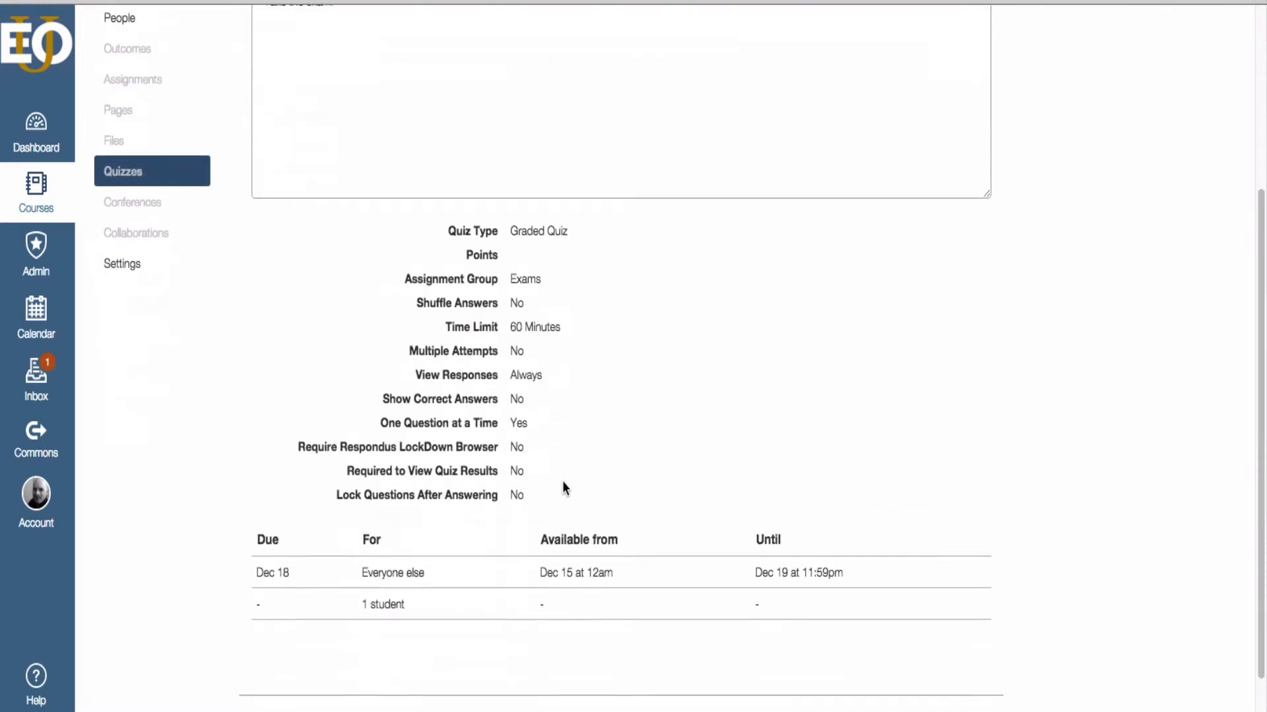
pyautogui.scroll(5, 562, 480)
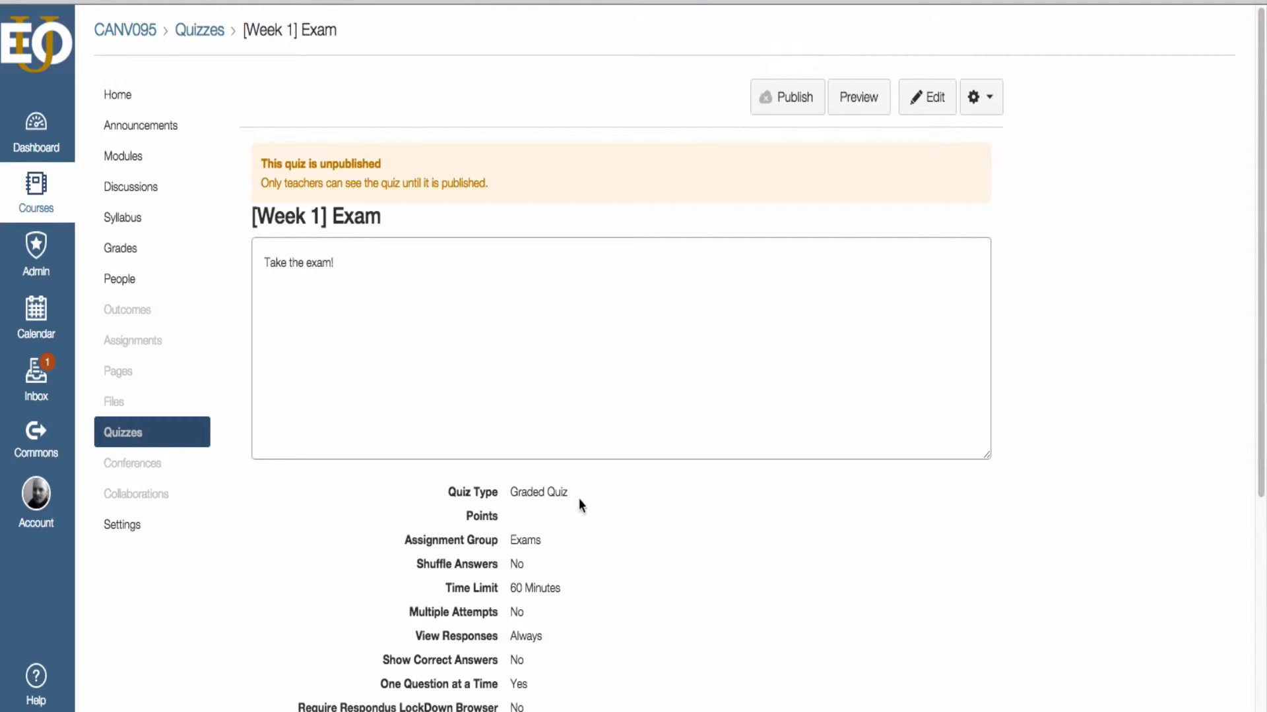
pyautogui.click(927, 97)
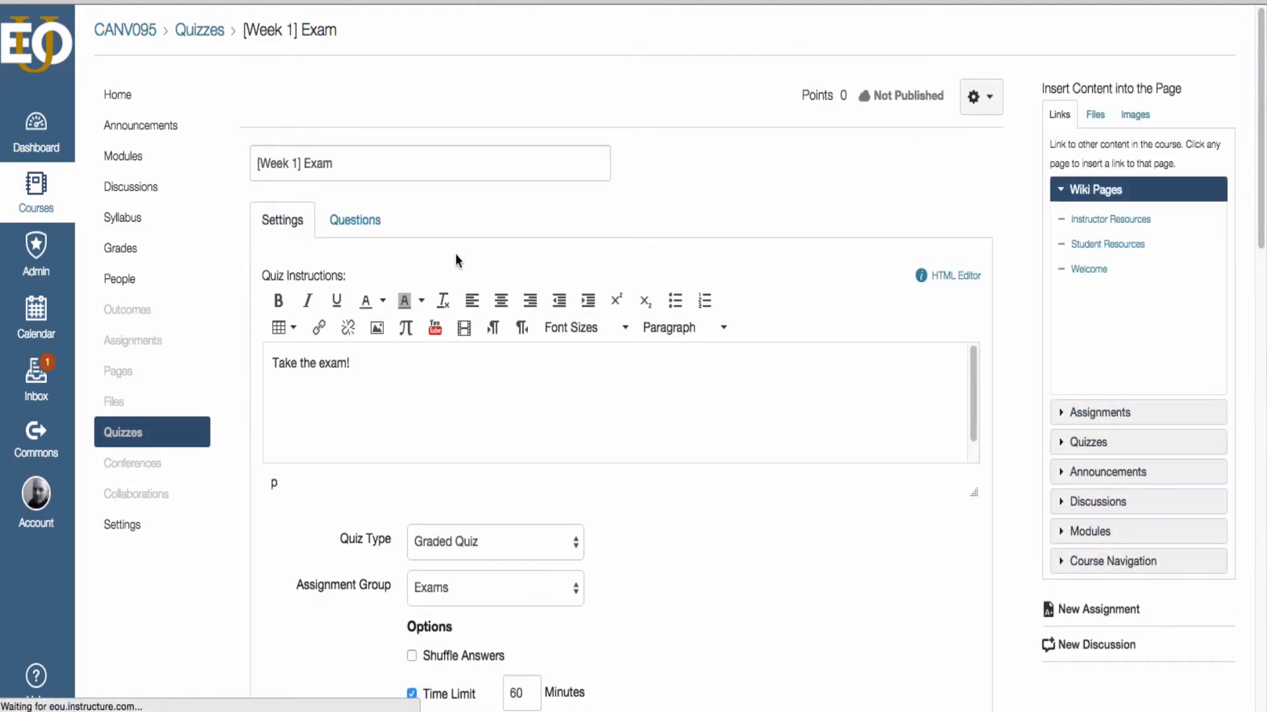
pyautogui.click(360, 225)
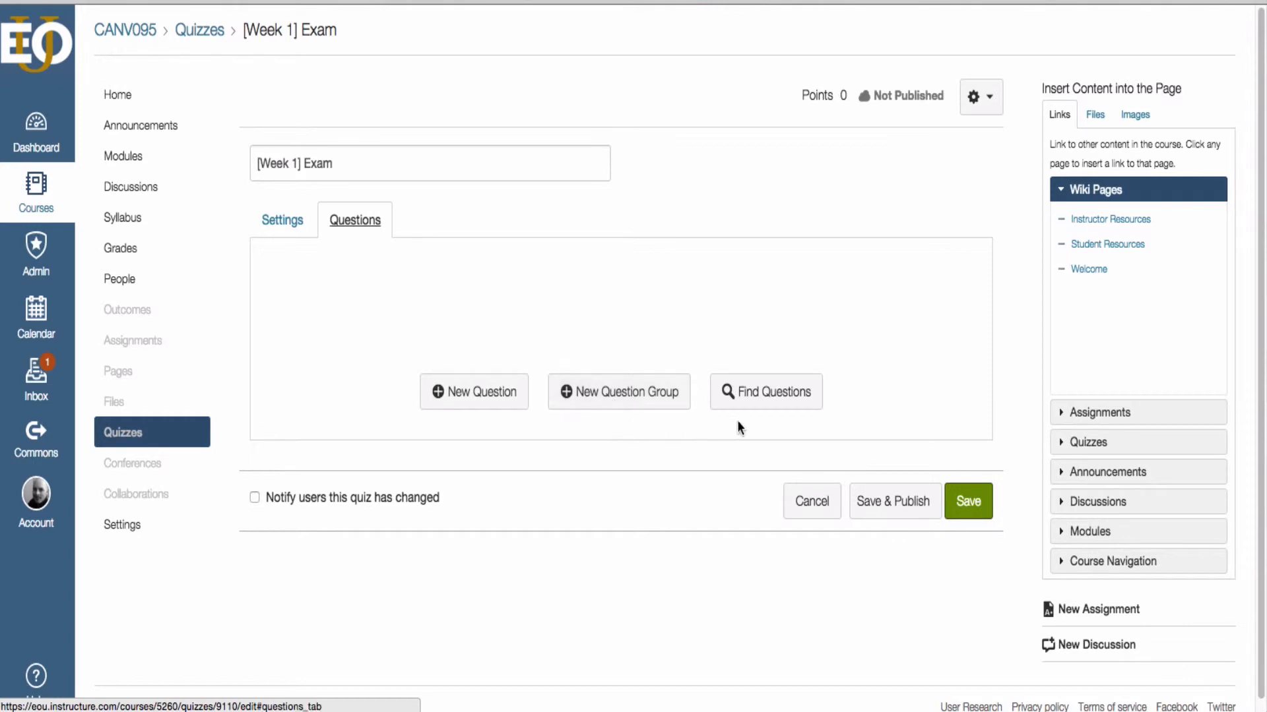
pyautogui.click(463, 396)
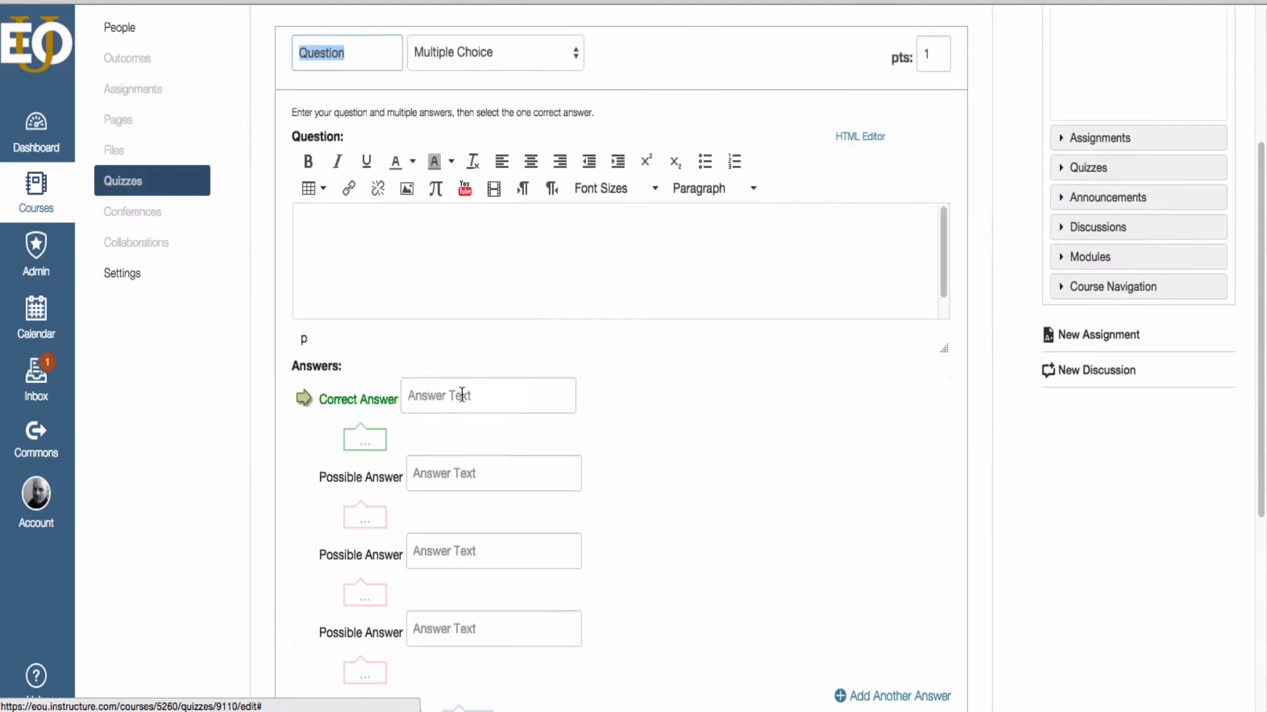
# Step: Enter "What type of question is this?" as the text of the new multiple choice question
pyautogui.scroll(-1, 231, 431)
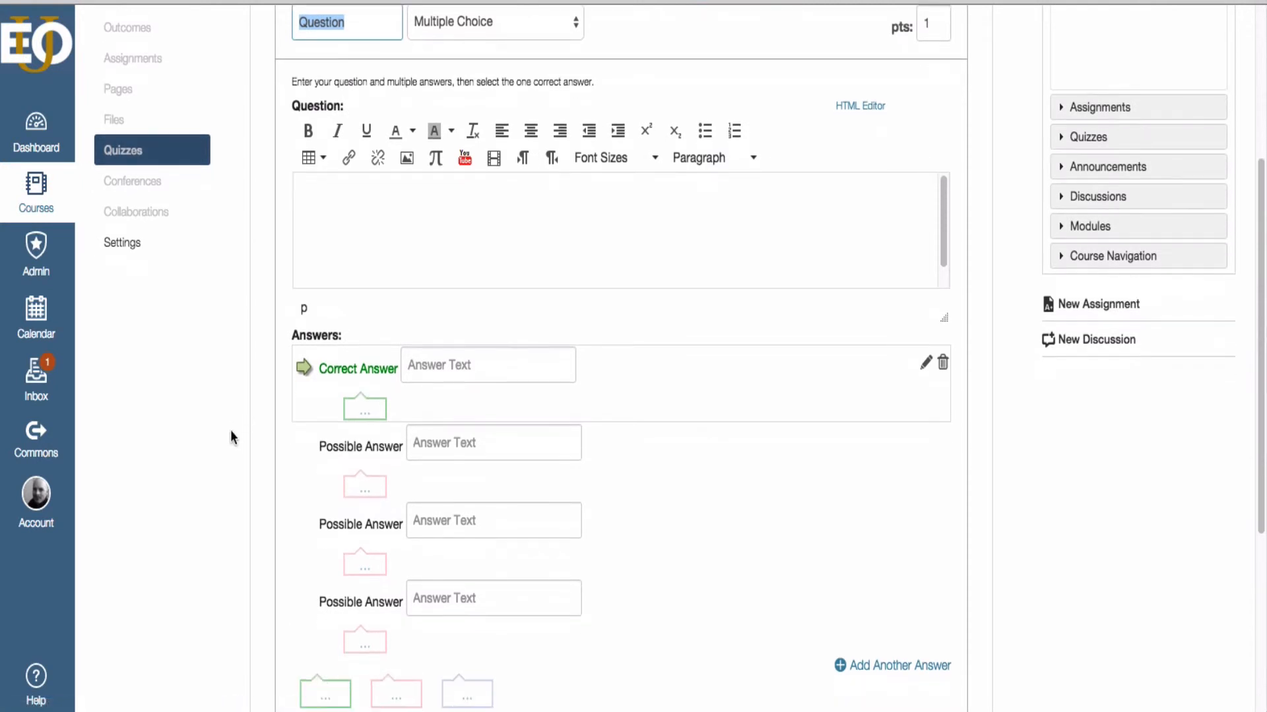
pyautogui.scroll(2, 231, 431)
pyautogui.scroll(1, 231, 430)
pyautogui.scroll(-2, 231, 430)
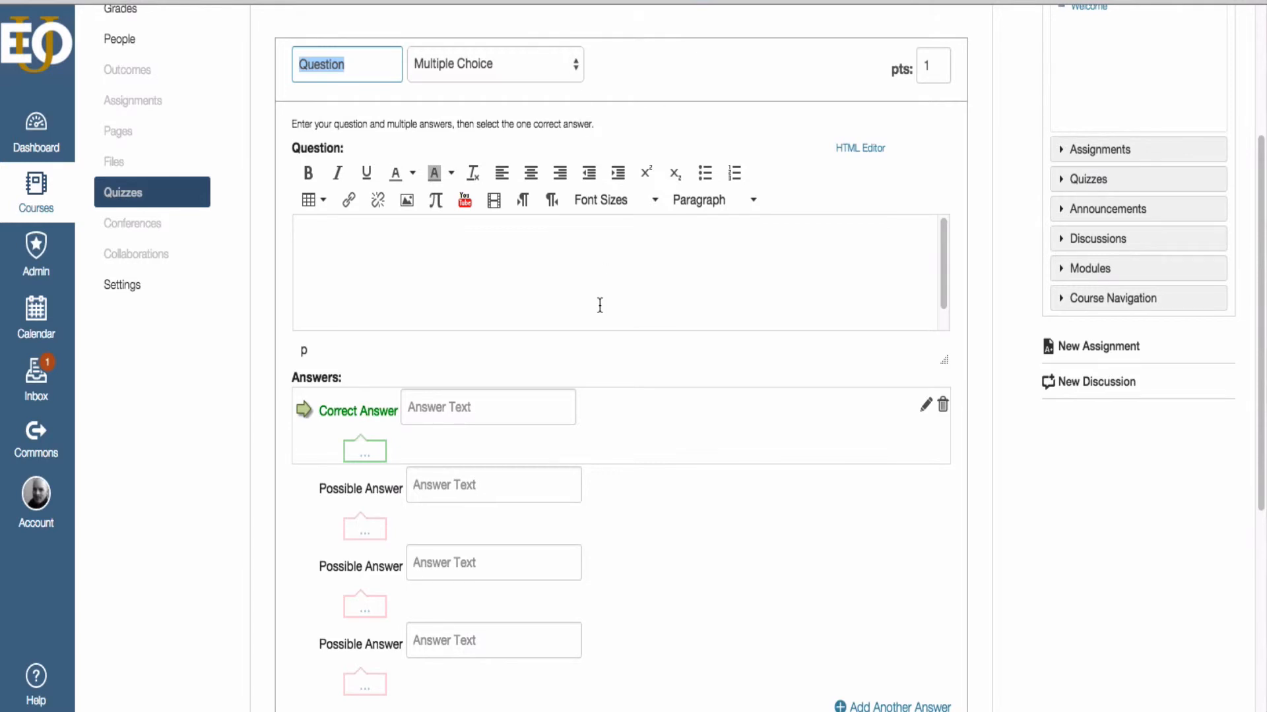
pyautogui.click(577, 272)
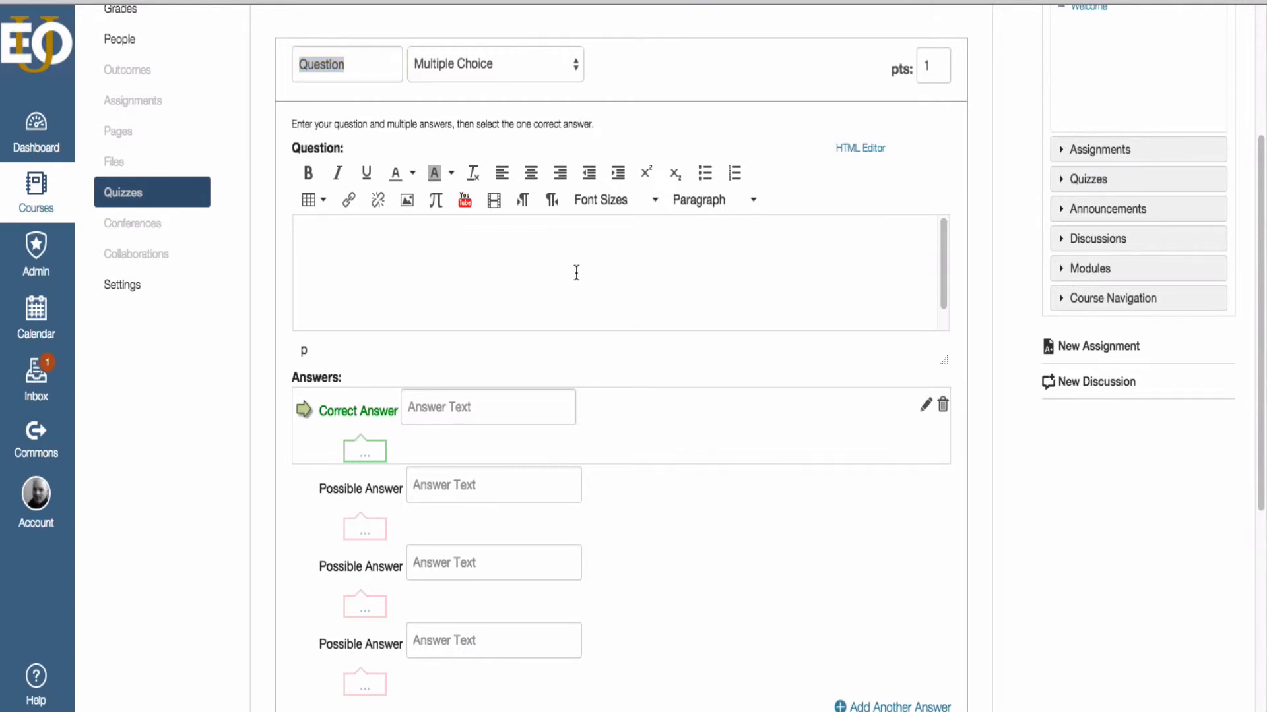
pyautogui.write('What type of question is this?')
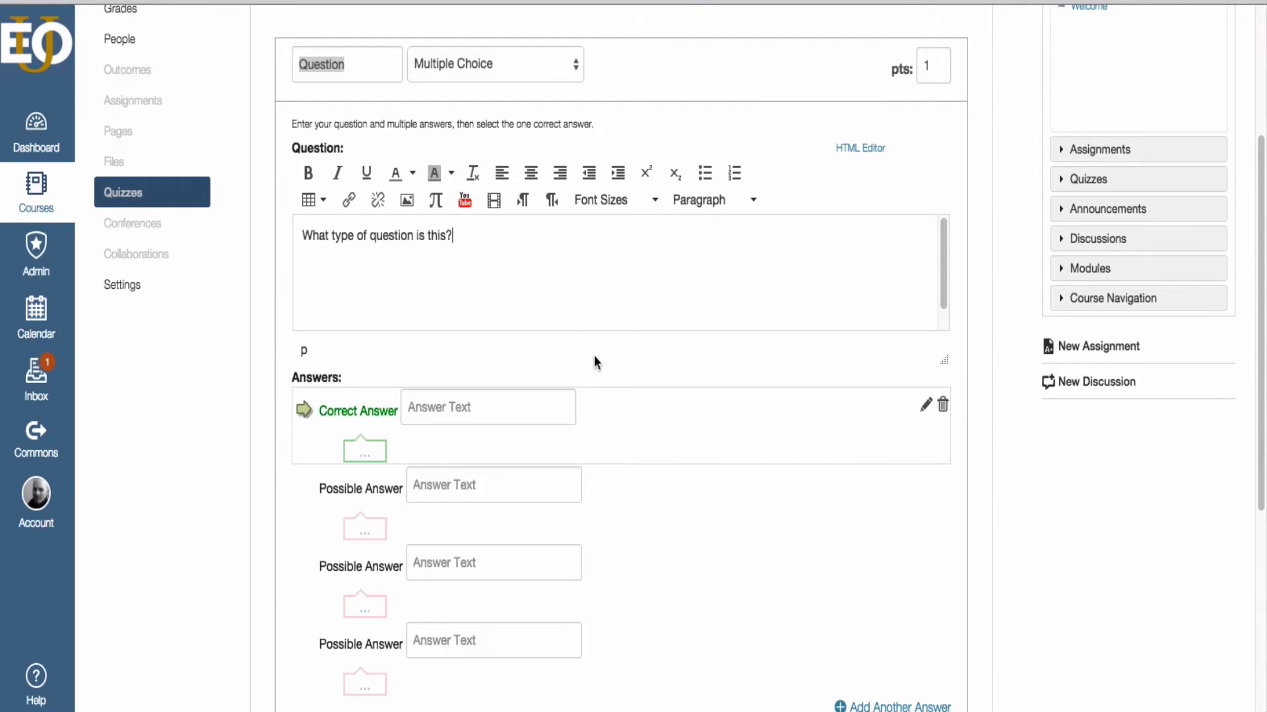
# Step: Enter the answers True False, Multiple Choice, Essay Question and Fill-in-the-blank, and mark Multiple Choice as the correct one
pyautogui.scroll(-1, 593, 356)
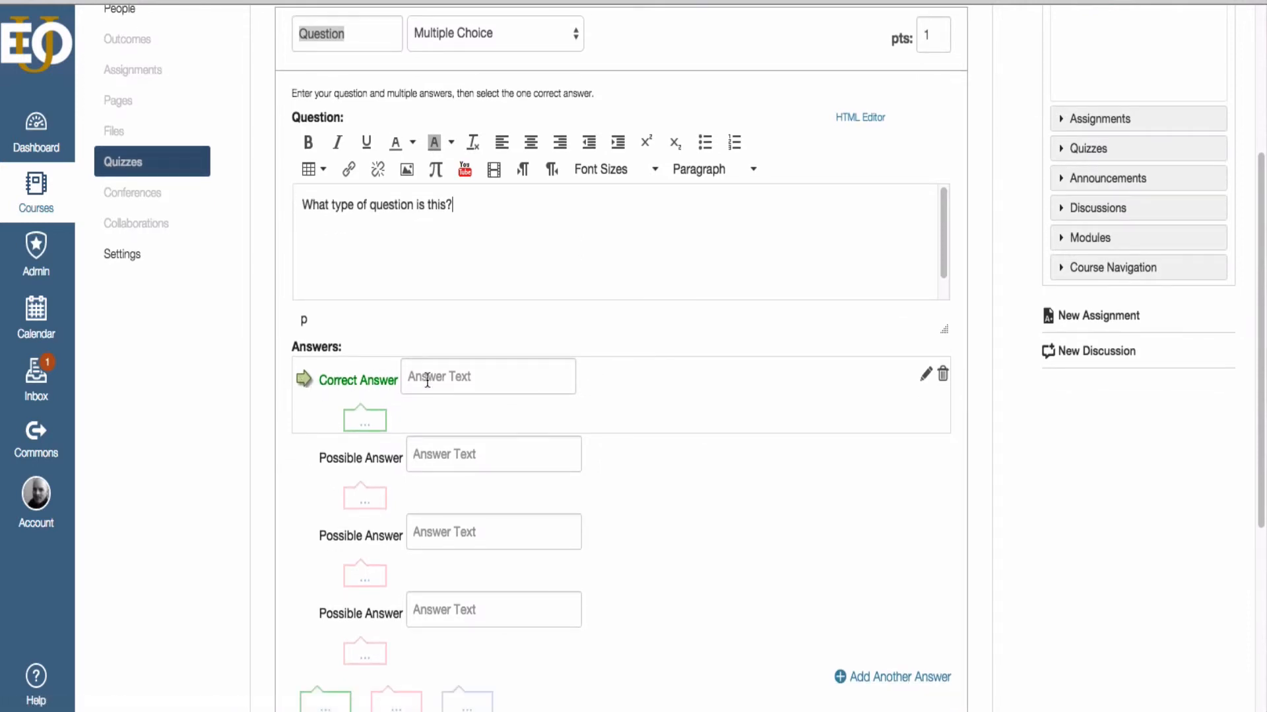
pyautogui.scroll(-1, 369, 384)
pyautogui.click(495, 357)
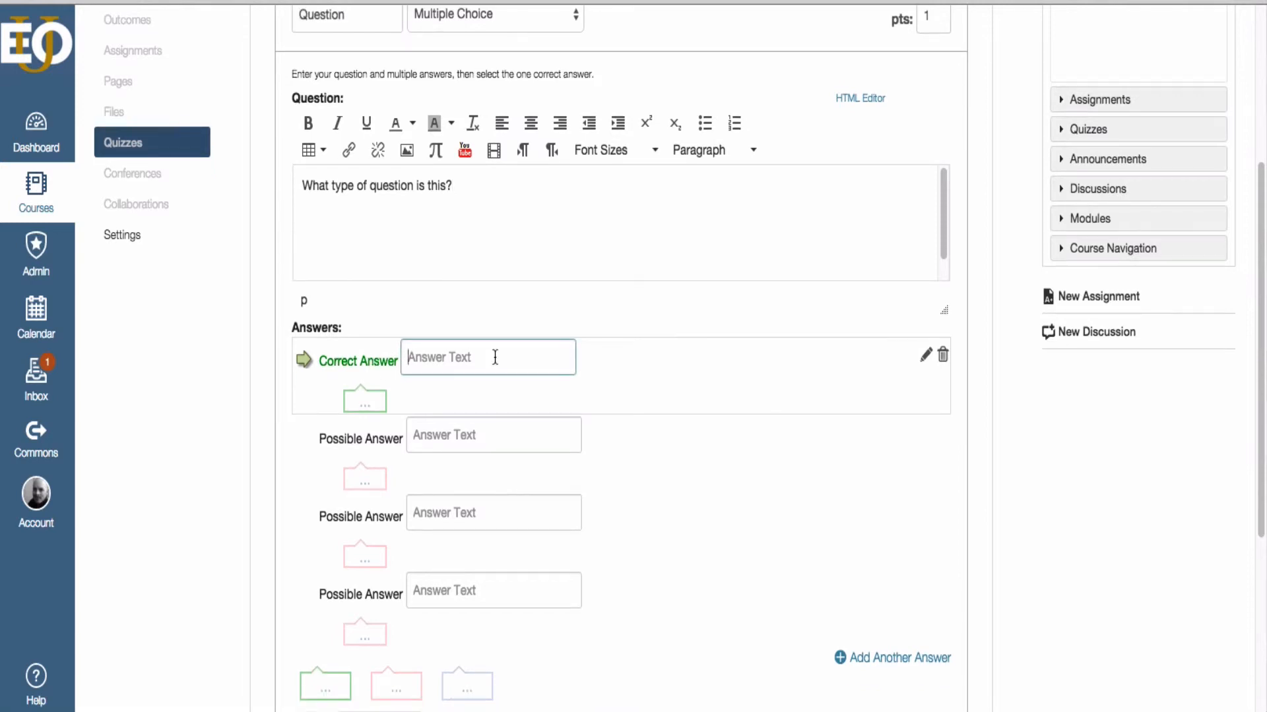
pyautogui.write('True False')
pyautogui.click(484, 435)
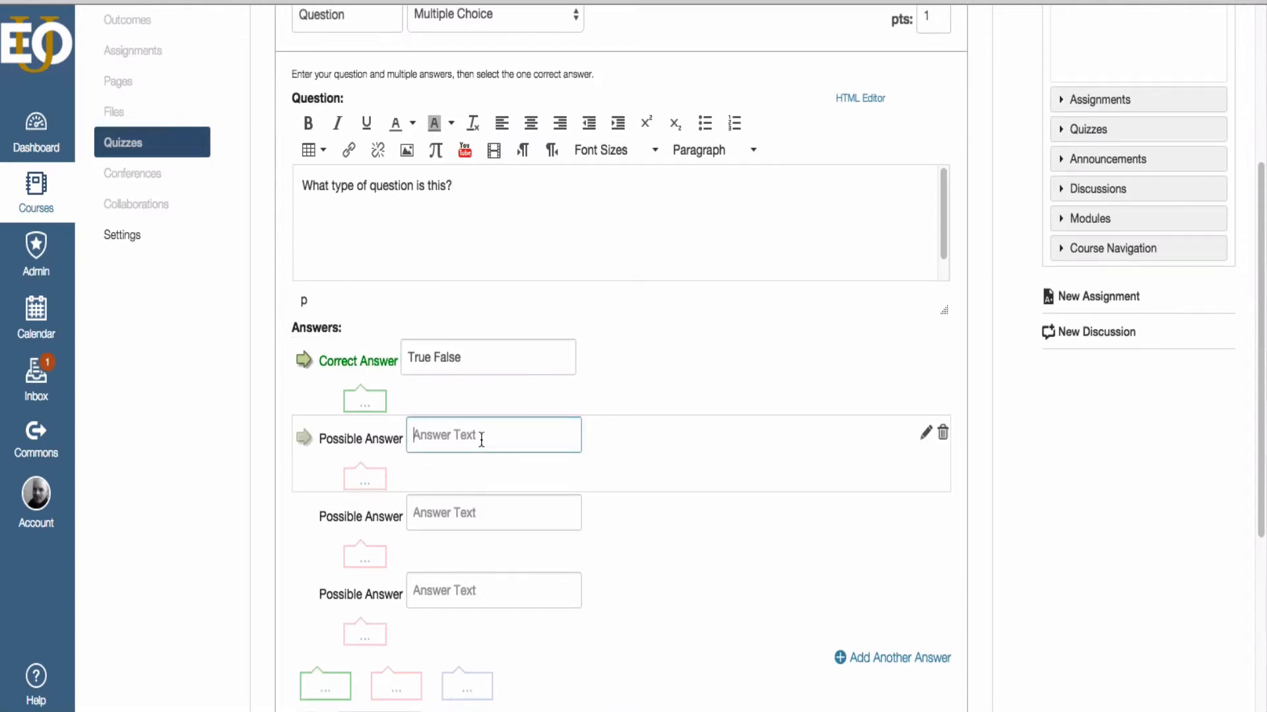
pyautogui.write('Multiple Choice')
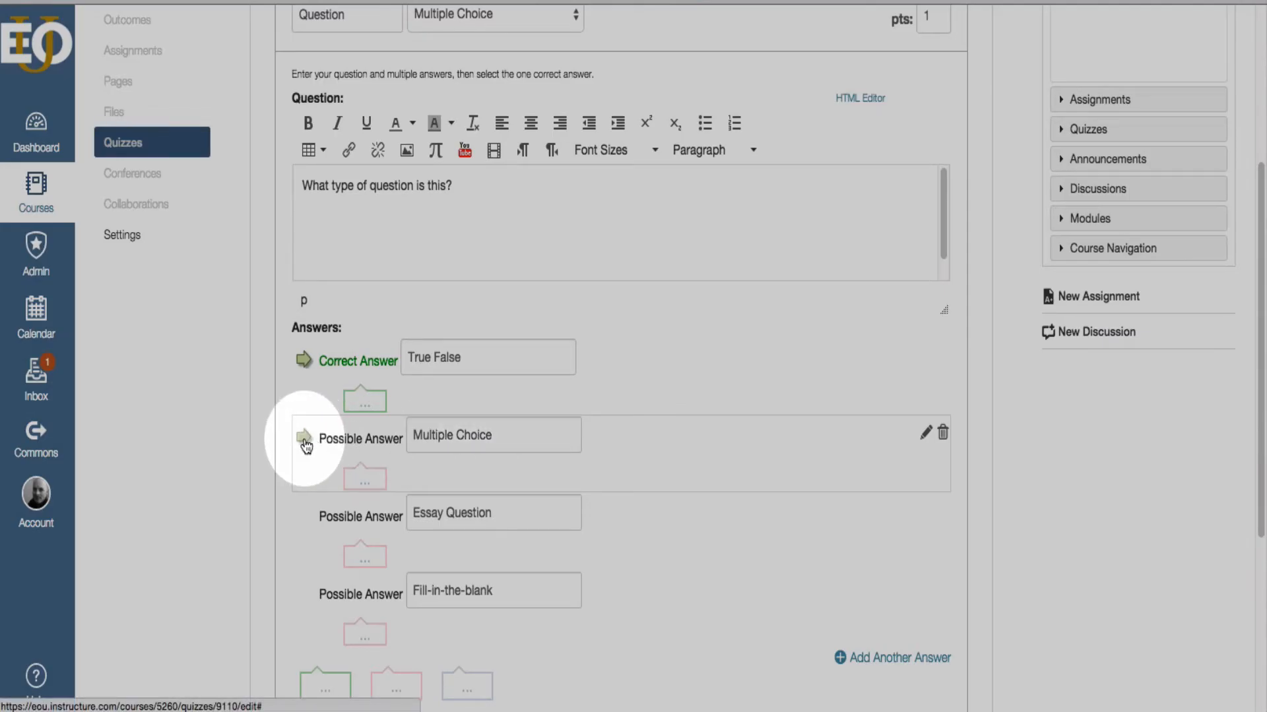
pyautogui.click(305, 439)
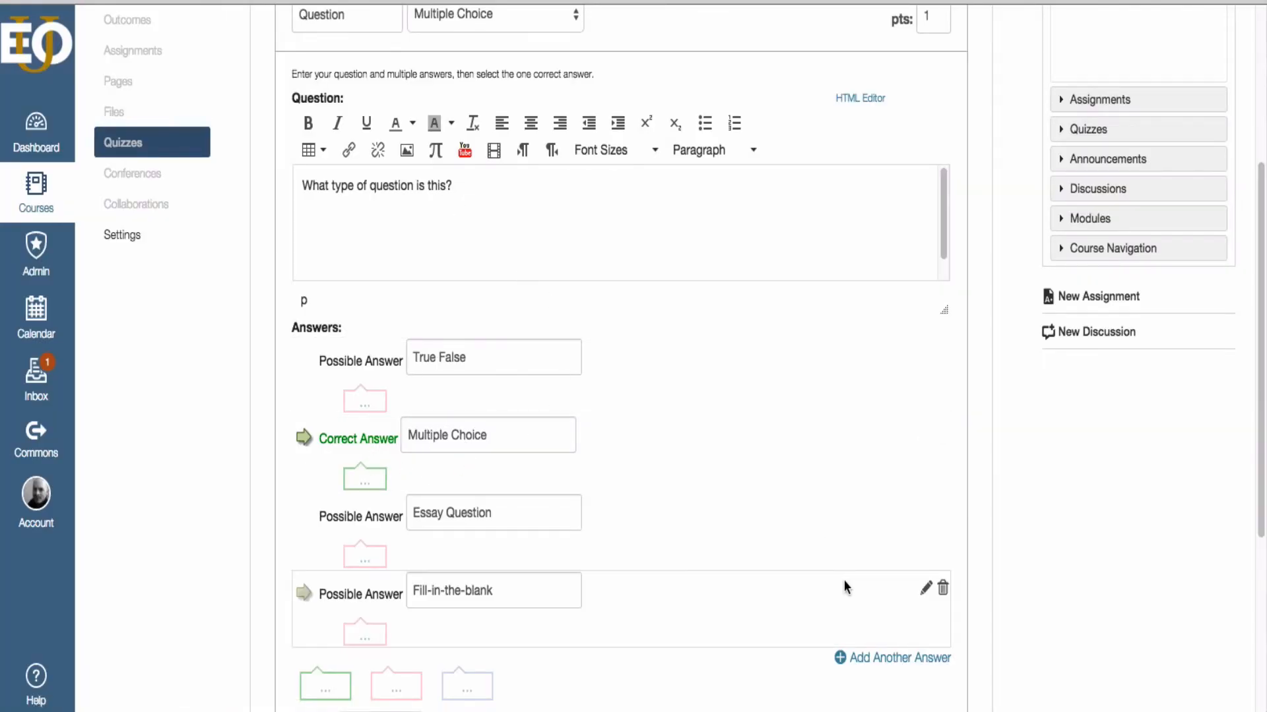
# Step: Add the comments "Great Job" for correct answers and "Try again!" for wrong answers, and save the question
pyautogui.scroll(-1, 851, 587)
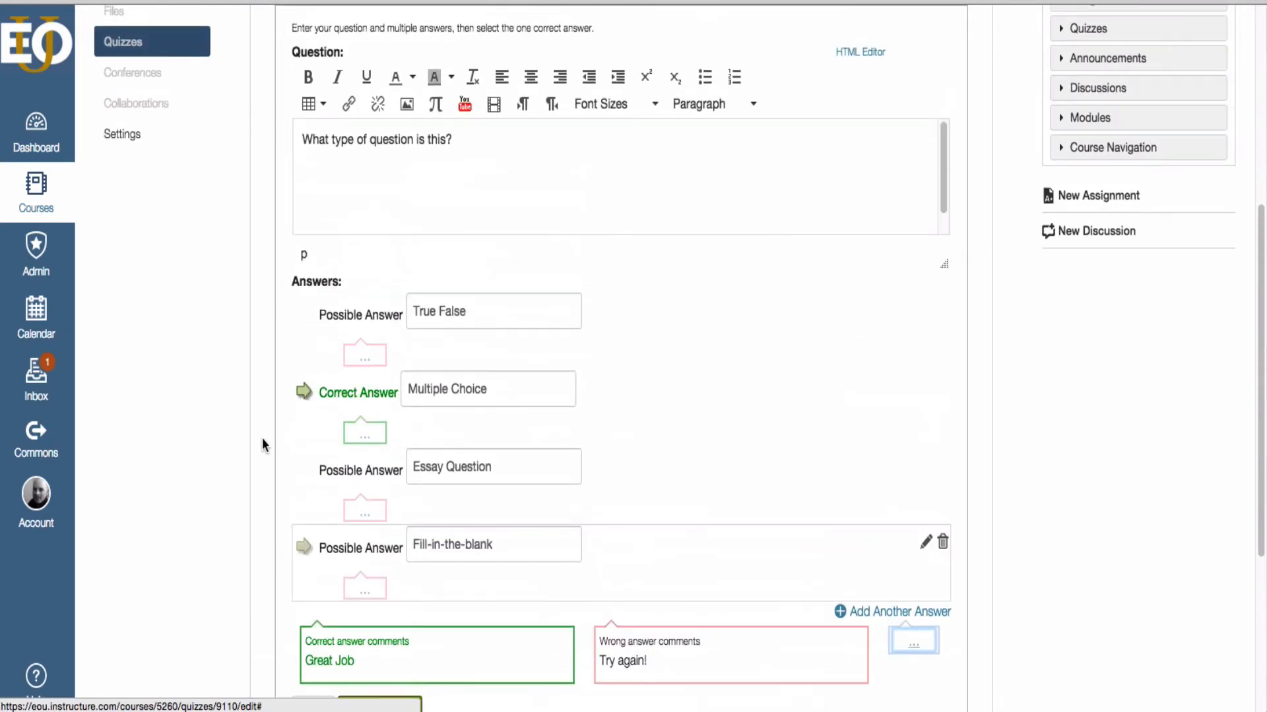
pyautogui.scroll(-5, 263, 444)
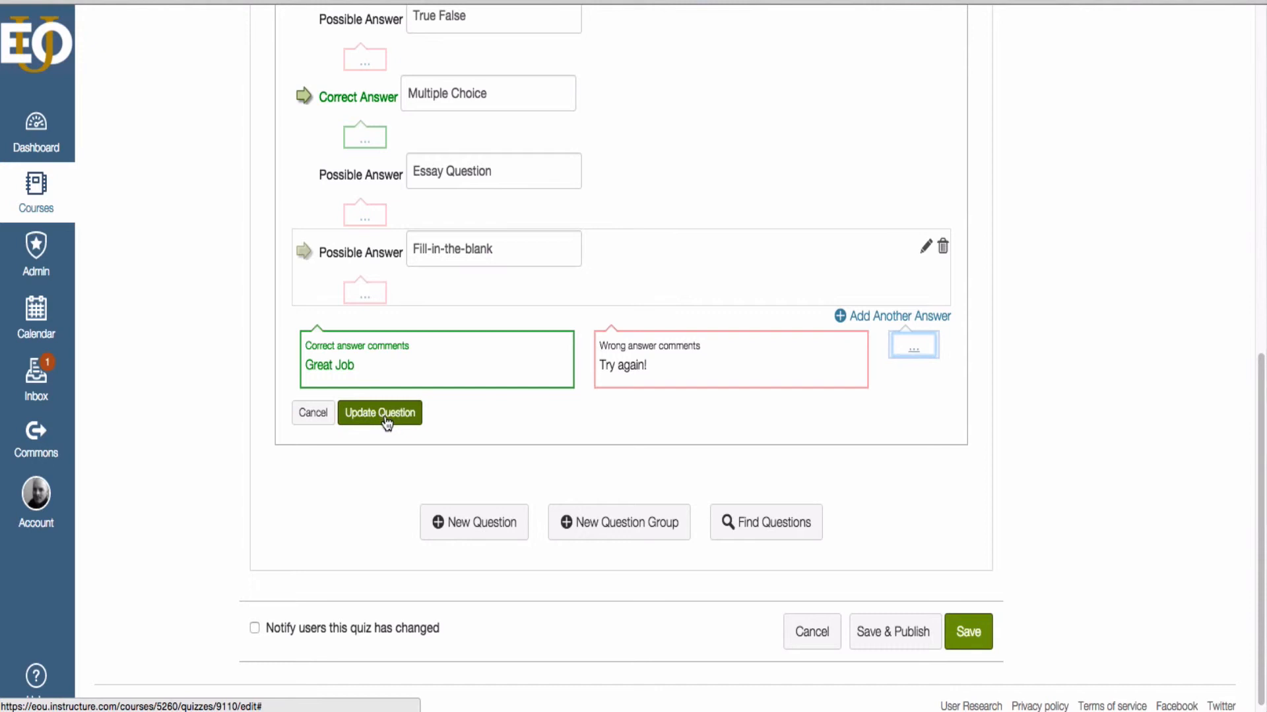
pyautogui.scroll(3, 235, 455)
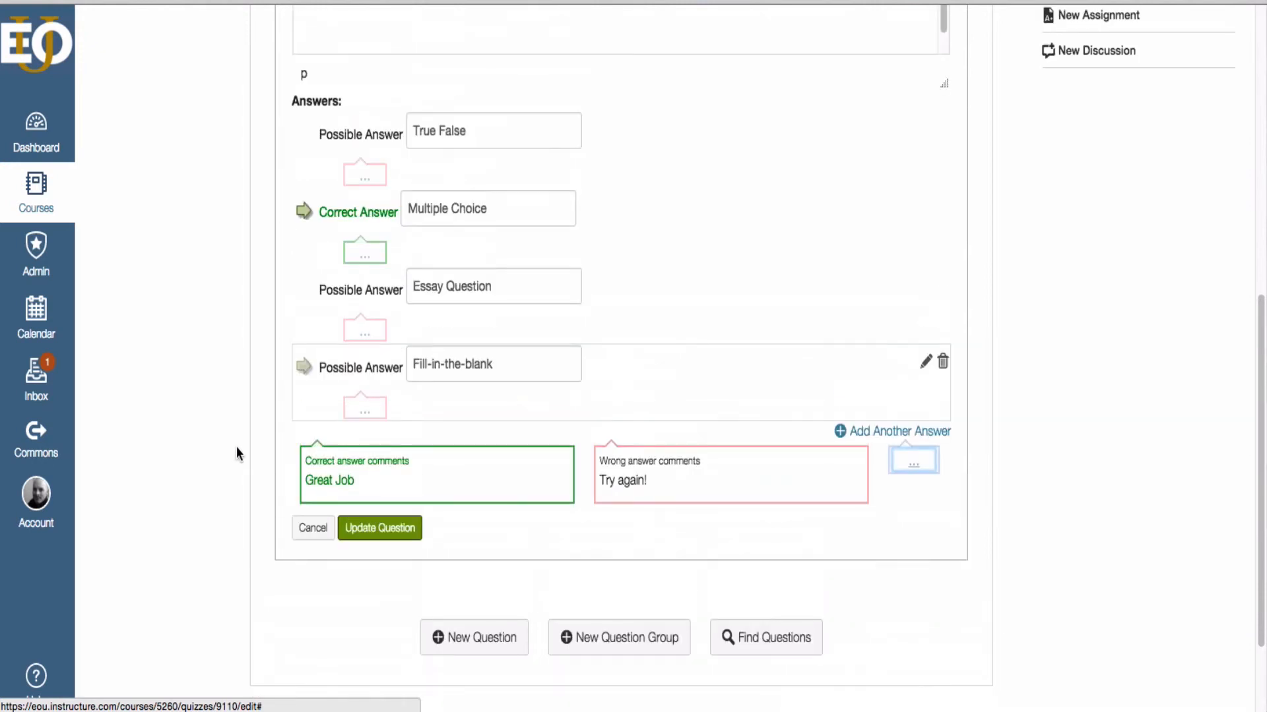
pyautogui.scroll(-1, 258, 462)
pyautogui.scroll(-2, 356, 504)
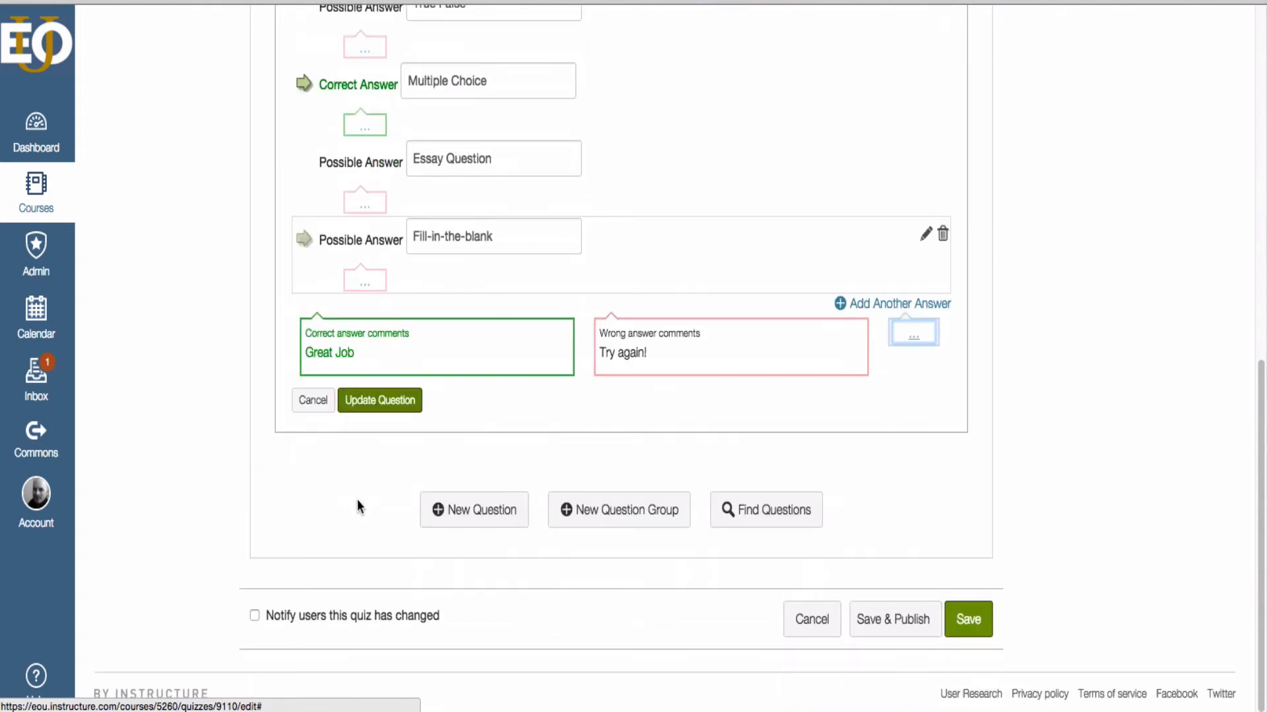
pyautogui.click(380, 414)
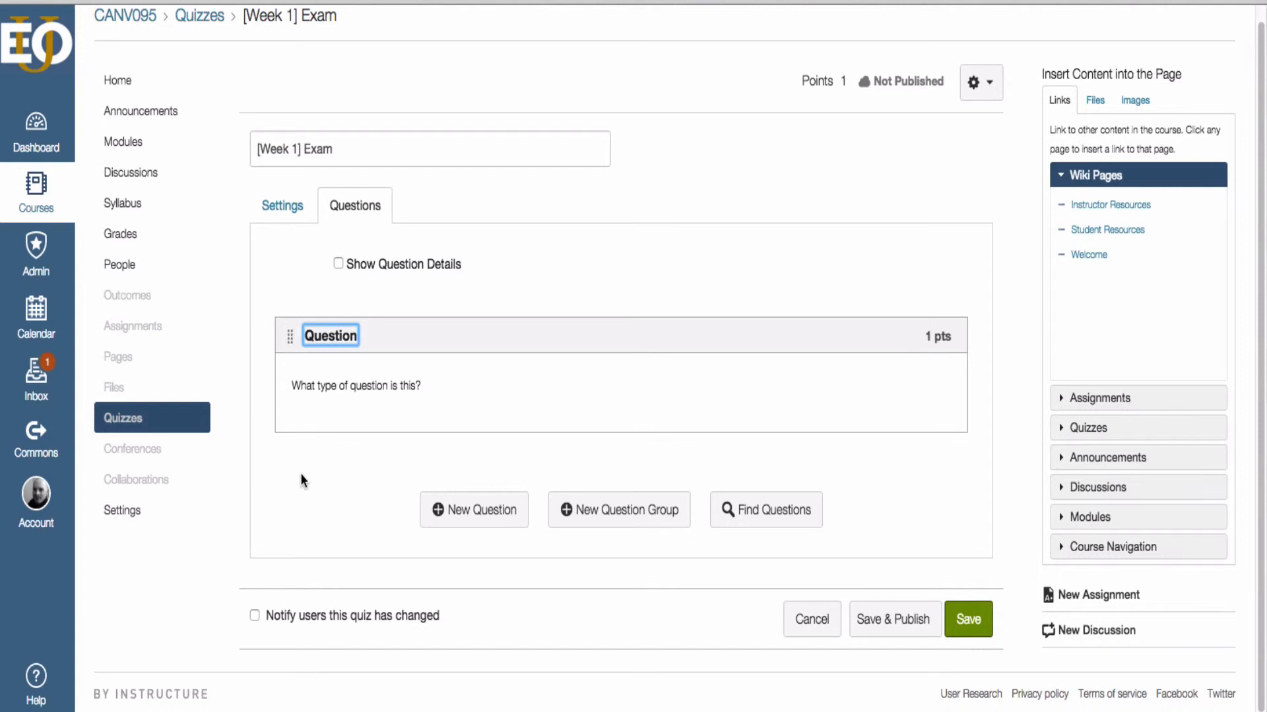
# Step: Add a second question and review the available question types, keeping Multiple Choice
pyautogui.click(475, 510)
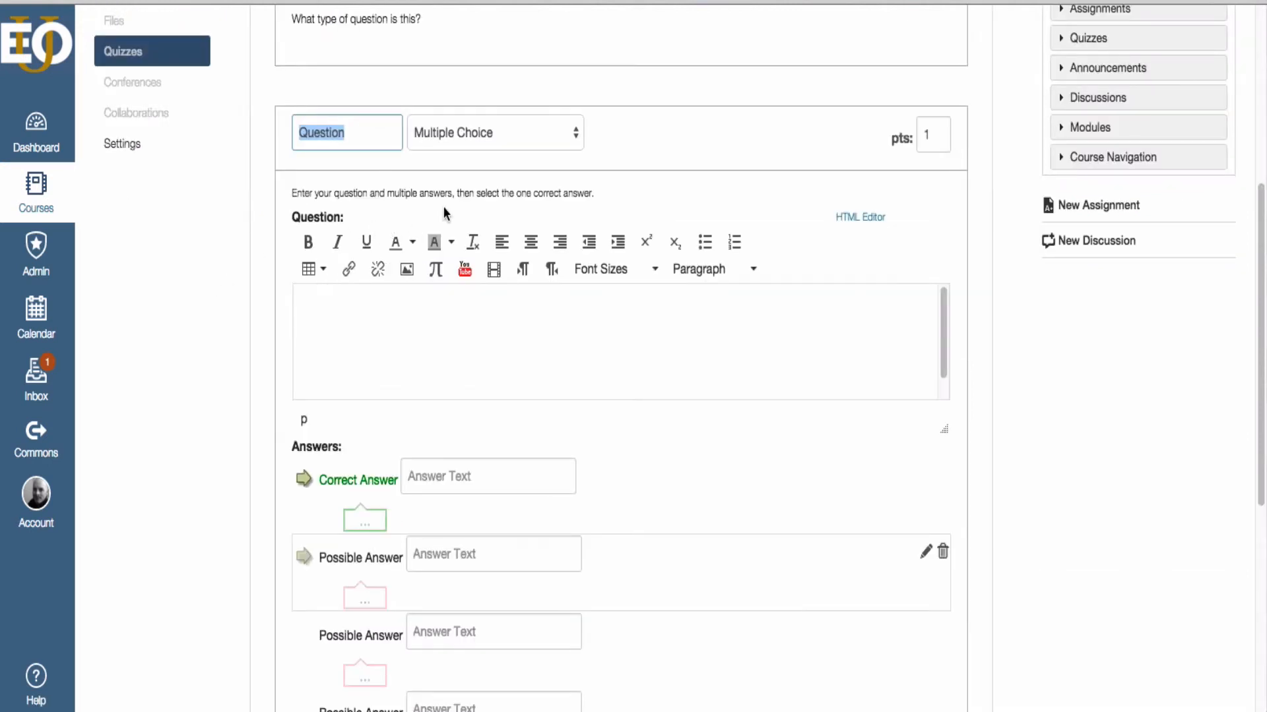
pyautogui.click(576, 134)
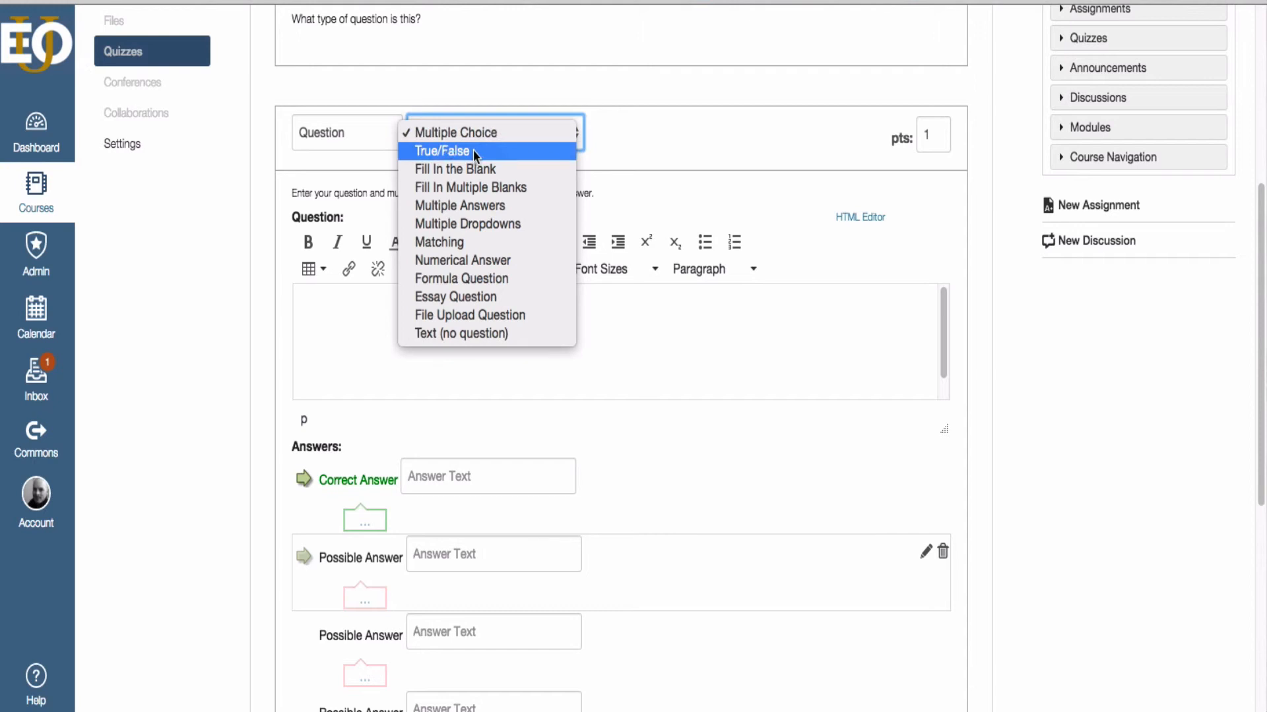
pyautogui.click(239, 216)
pyautogui.scroll(-3, 239, 216)
pyautogui.scroll(4, 239, 216)
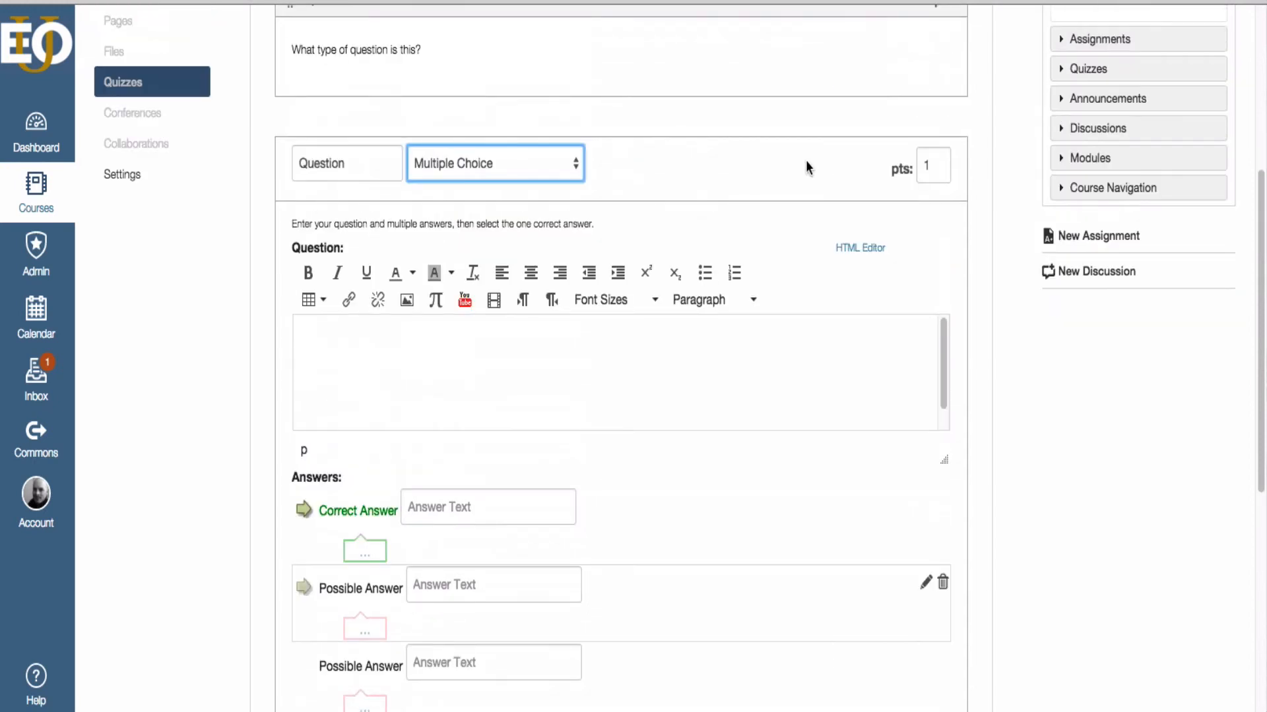
# Step: Try 5 and 1.5 points for the second question, settle on 1 point and save it without question text
pyautogui.doubleClick(924, 169)
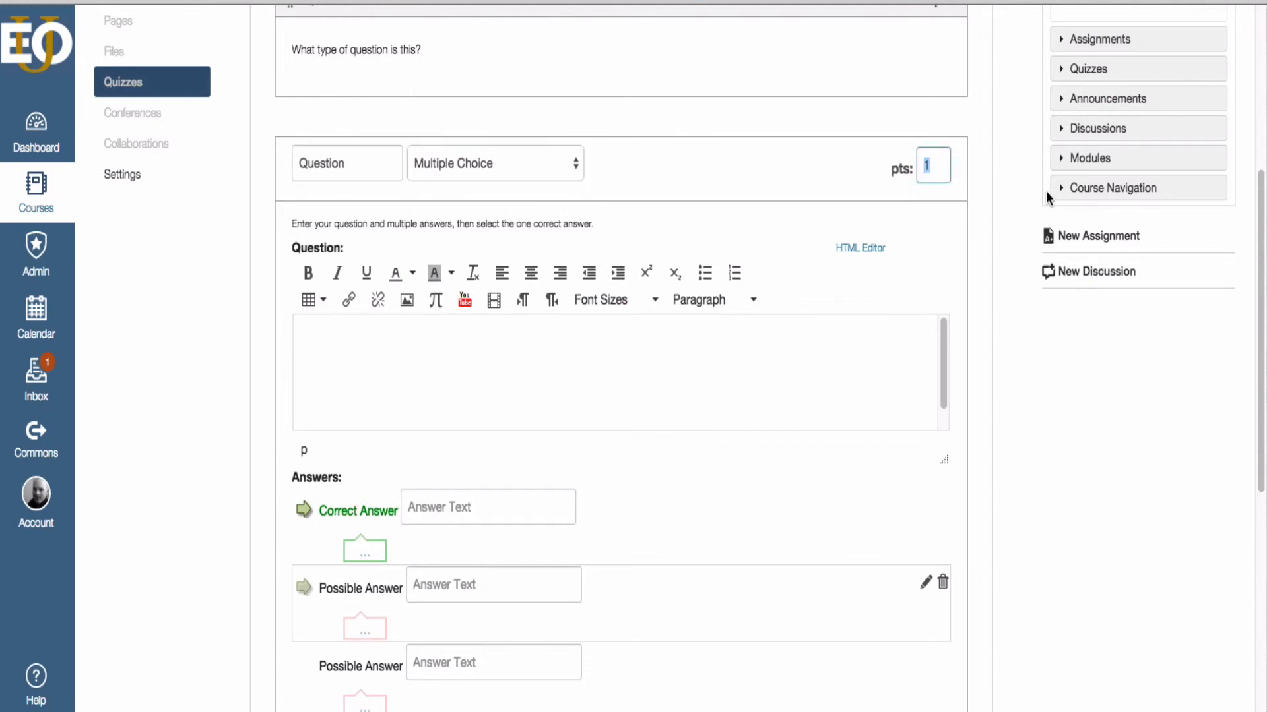
pyautogui.write('5')
pyautogui.press('BackSpace')
pyautogui.write('1.5')
pyautogui.press('BackSpace')
pyautogui.press('BackSpace')
pyautogui.scroll(-4, 1084, 462)
pyautogui.click(394, 656)
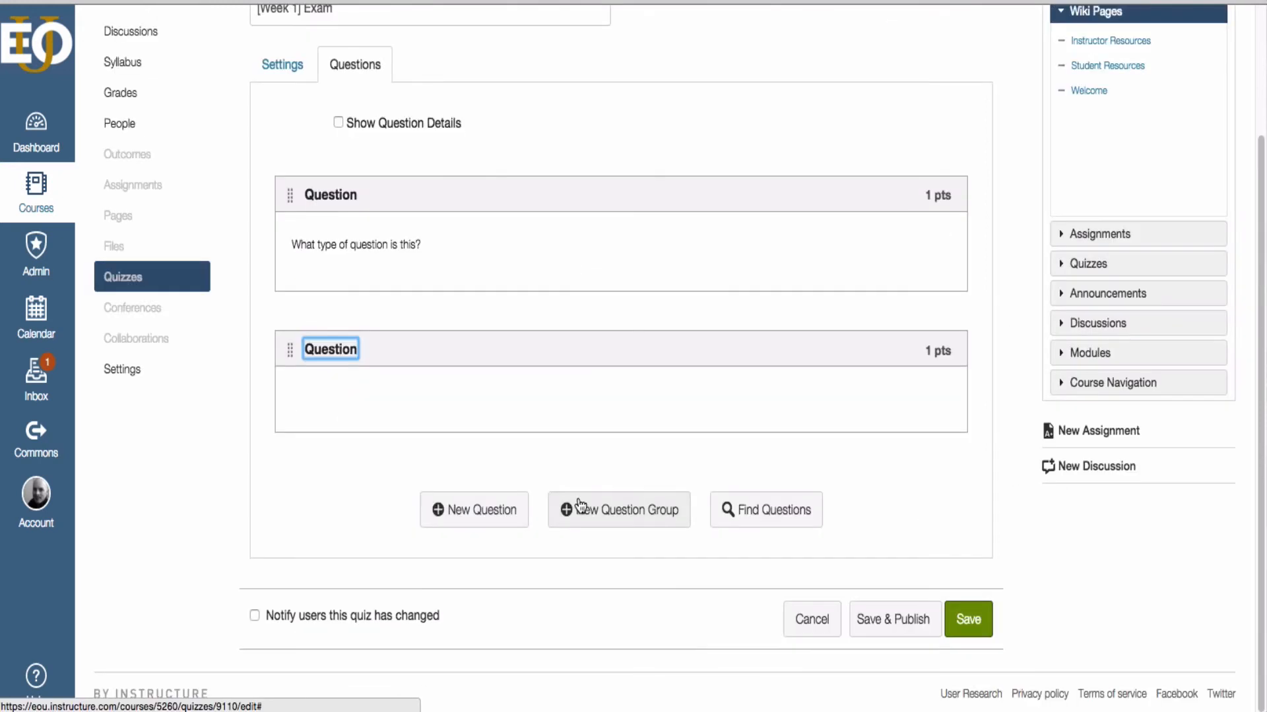
# Step: Add a third question of type Essay Question with the text "Answer this essay question"
pyautogui.click(455, 512)
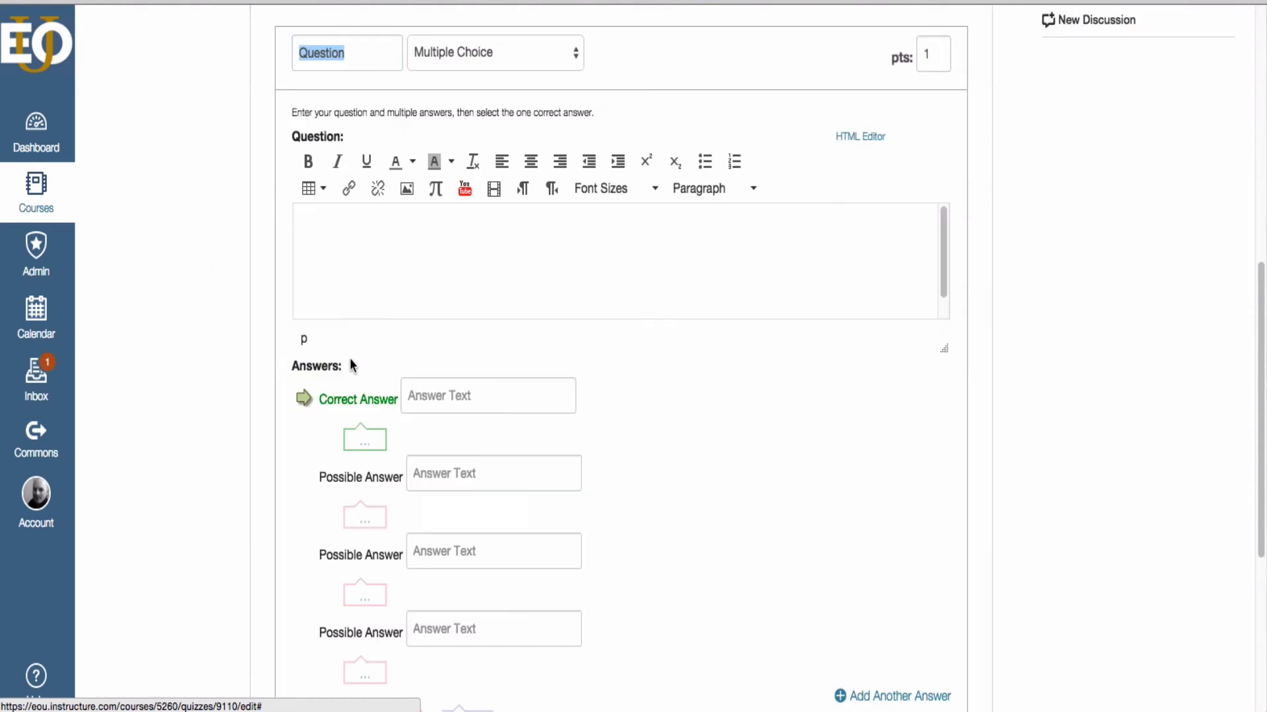
pyautogui.click(476, 48)
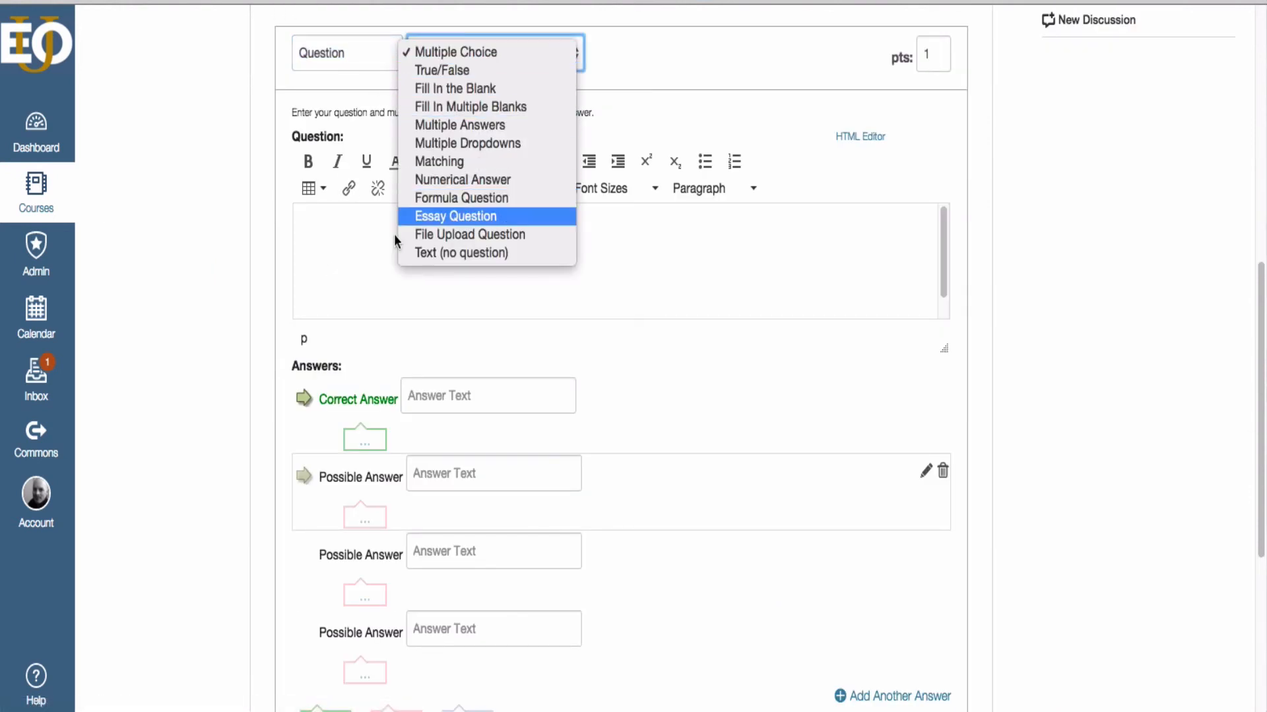
pyautogui.click(455, 216)
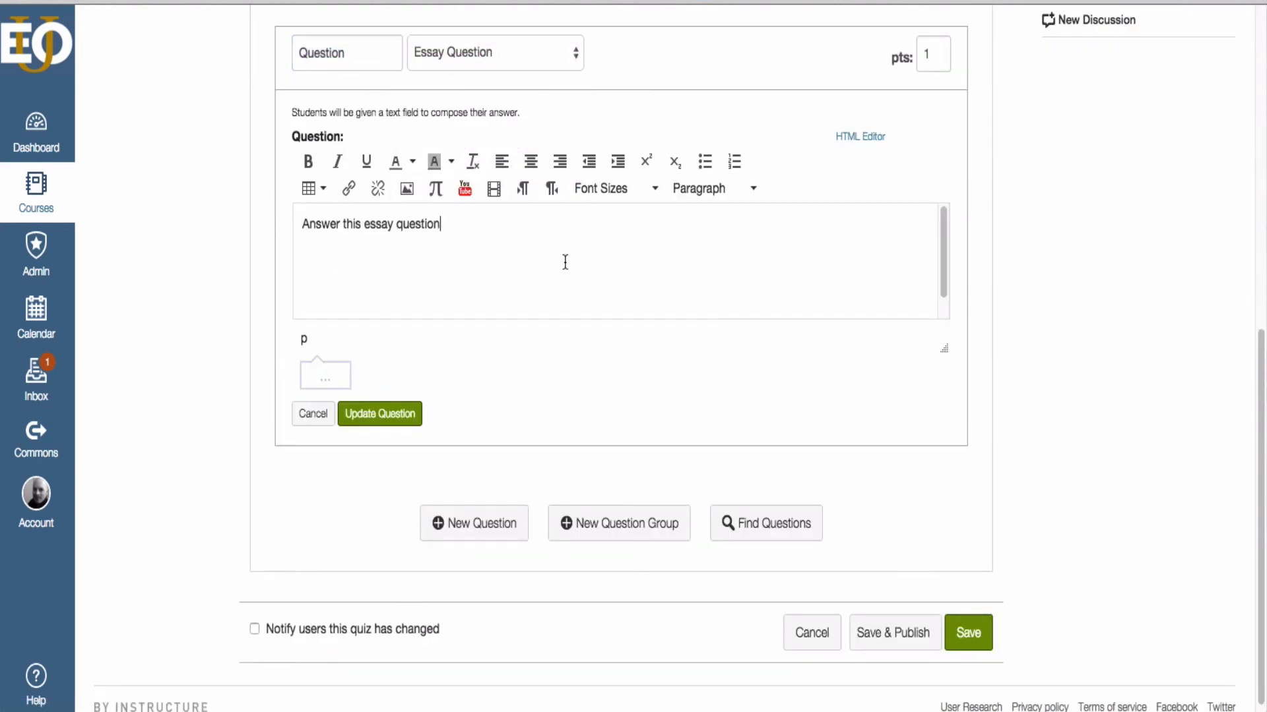
# Step: Set the essay question's points to 5 and save the question
pyautogui.doubleClick(924, 55)
pyautogui.write('5')
pyautogui.scroll(6, 999, 205)
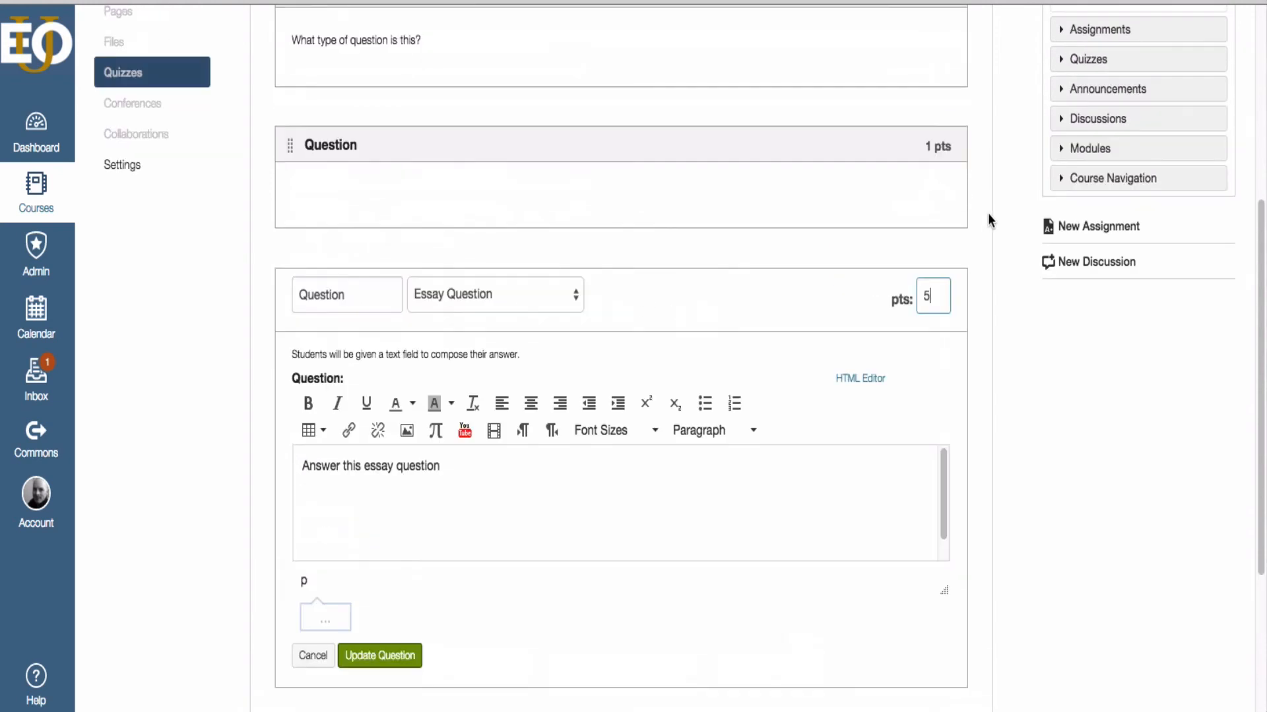
pyautogui.scroll(-4, 1006, 429)
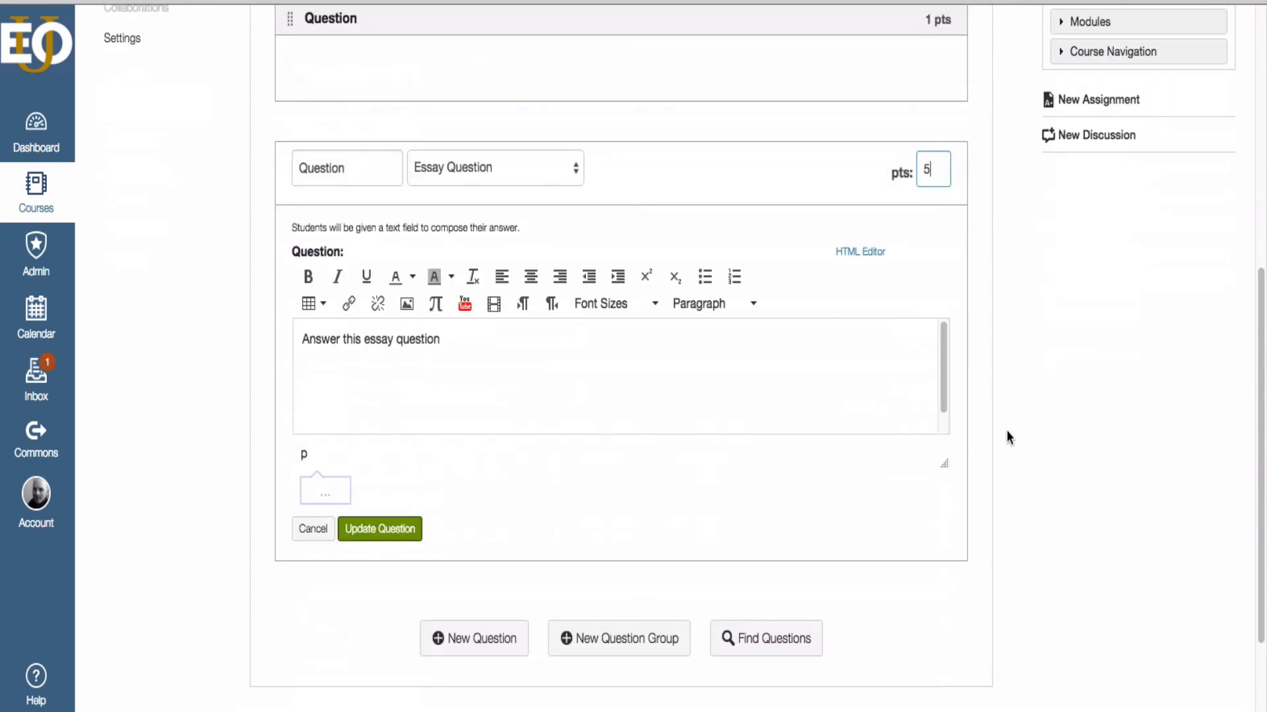
pyautogui.press('Return')
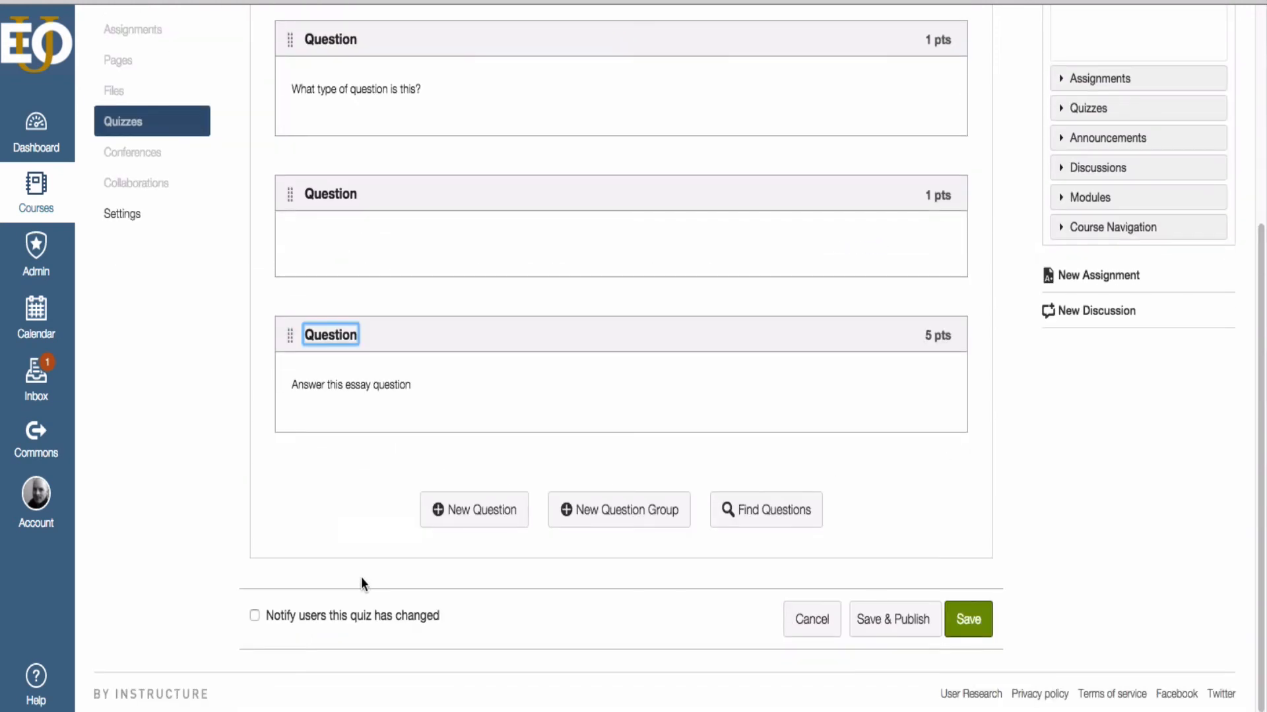
# Step: Save the quiz without publishing it and review its points and settings summary
pyautogui.click(968, 618)
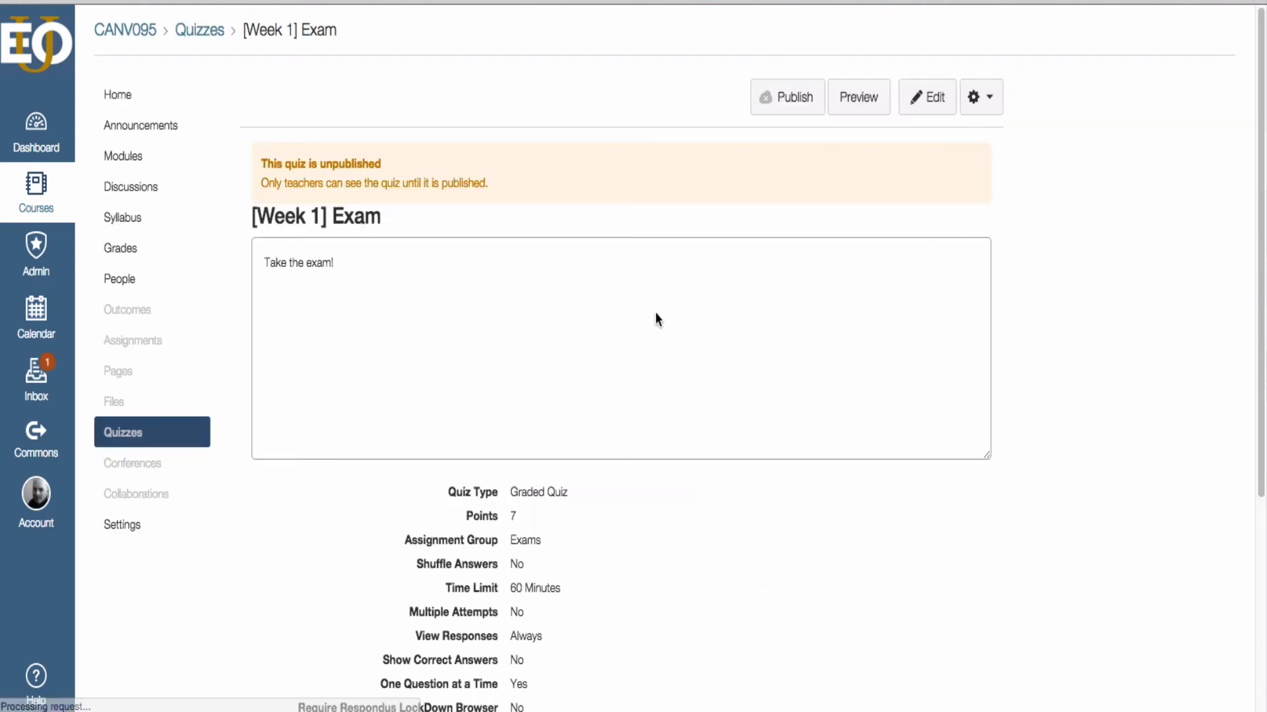
pyautogui.scroll(-4, 655, 313)
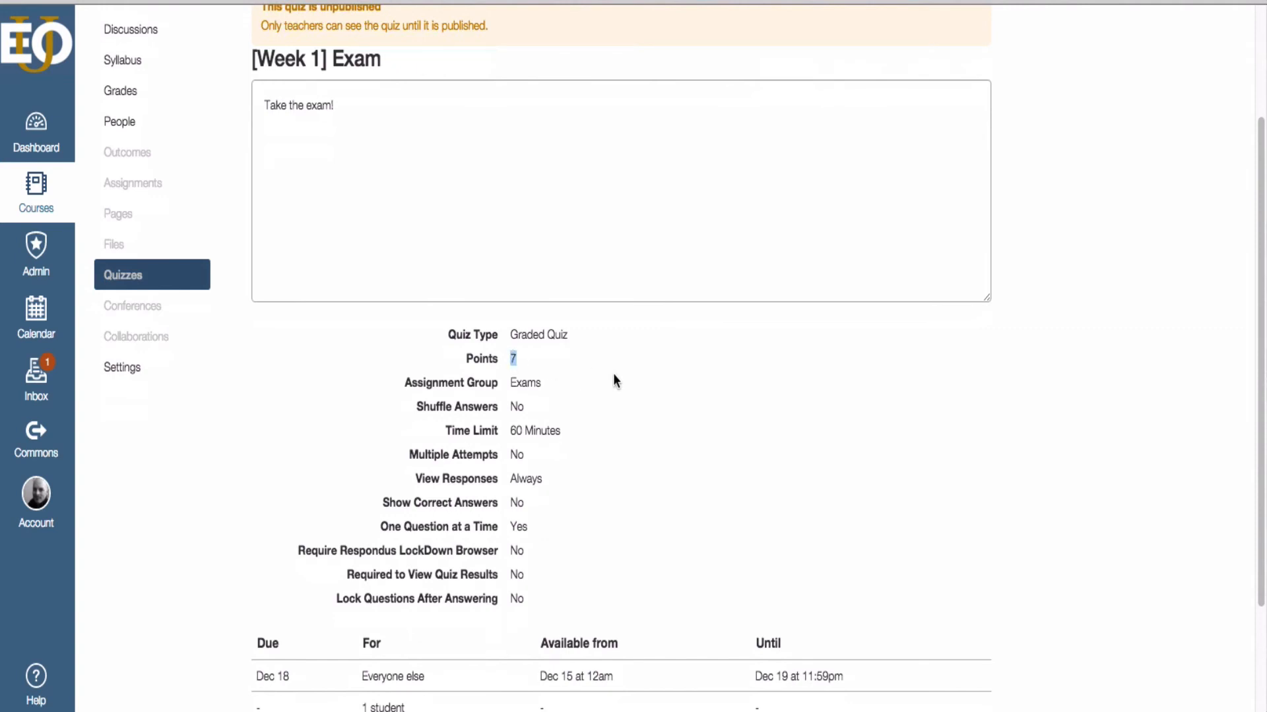
pyautogui.scroll(5, 612, 374)
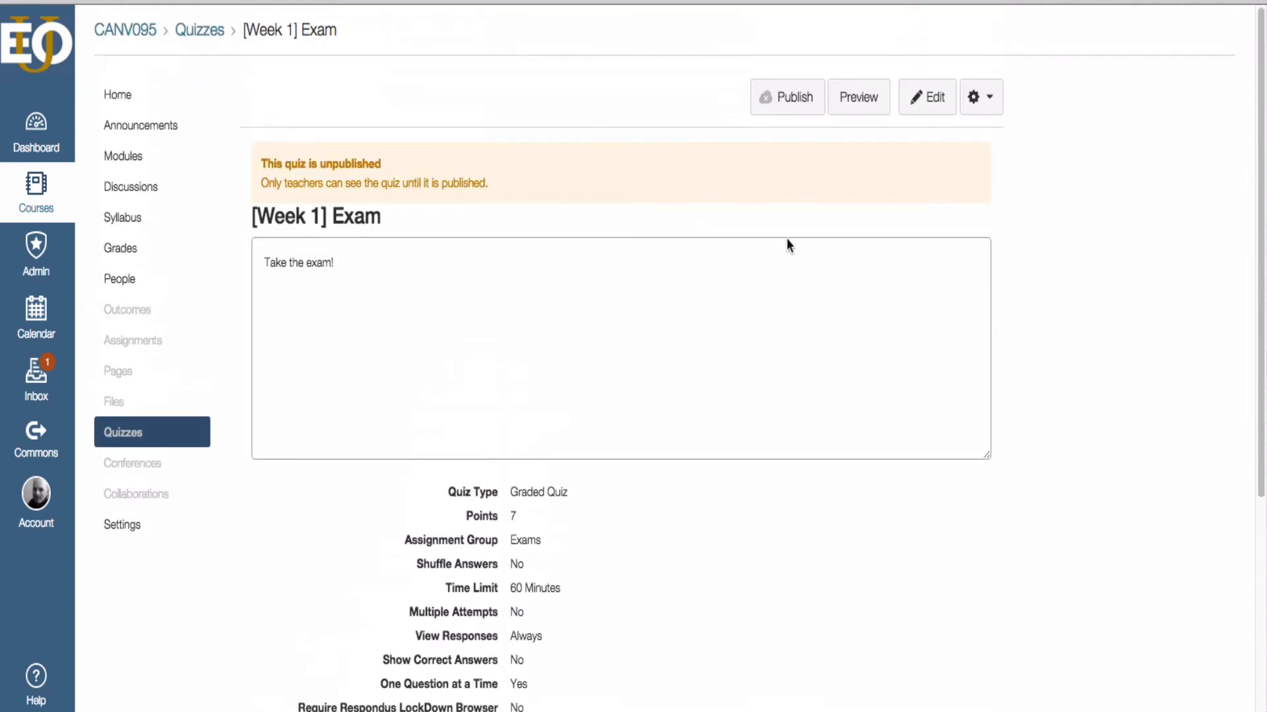
# Step: Preview the draft quiz and examine how its first question is presented to students
pyautogui.click(864, 108)
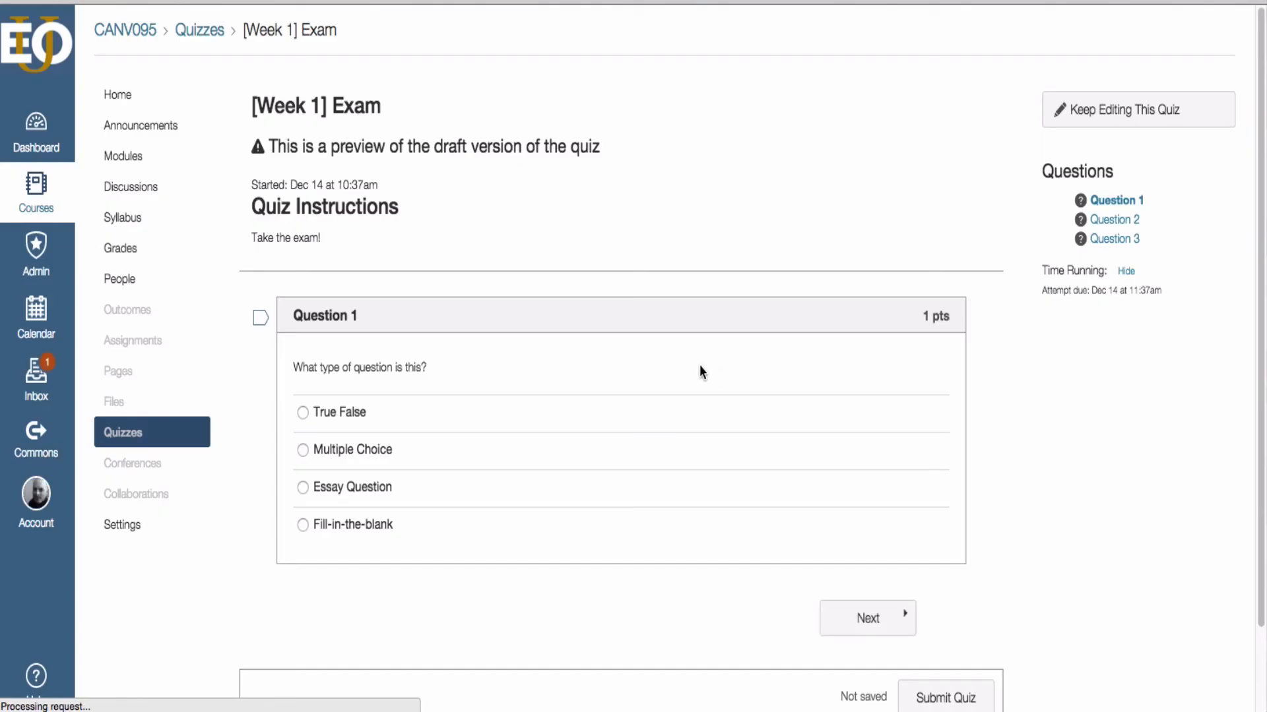
pyautogui.scroll(-3, 701, 371)
pyautogui.scroll(3, 700, 365)
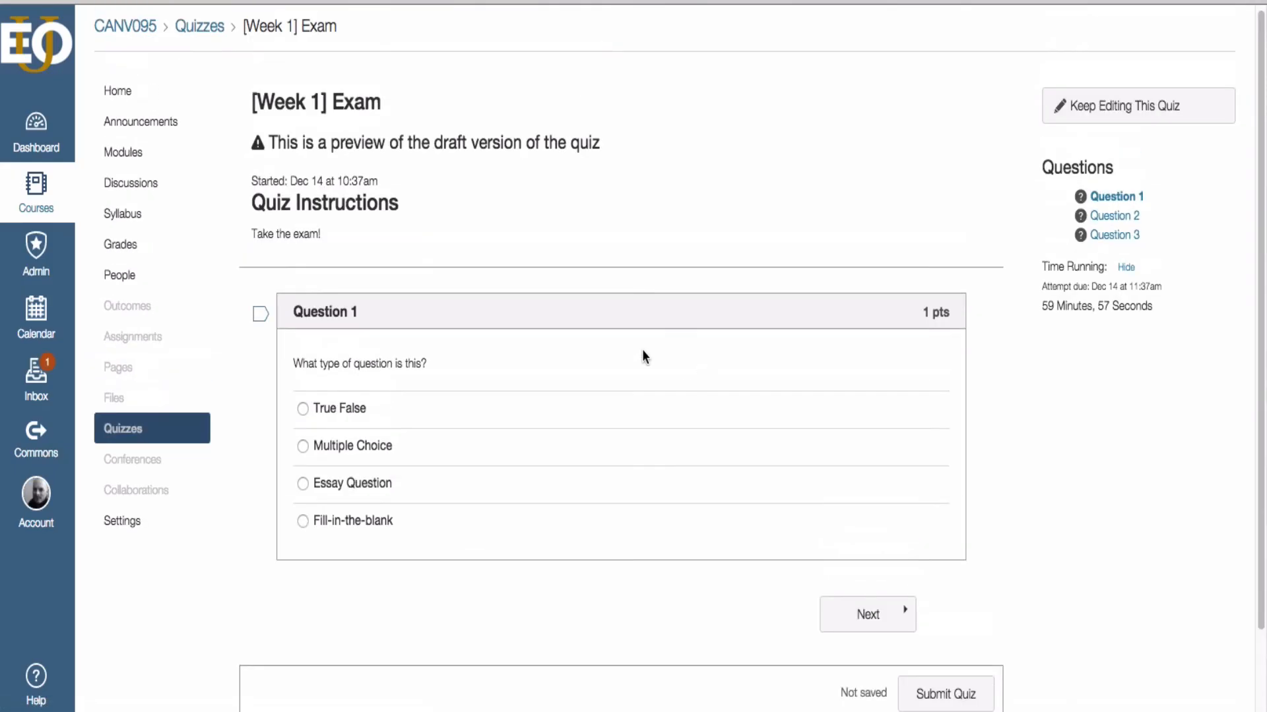
# Step: Answer Question 1 of the preview with Multiple Choice and advance to Question 2
pyautogui.click(304, 447)
pyautogui.click(897, 614)
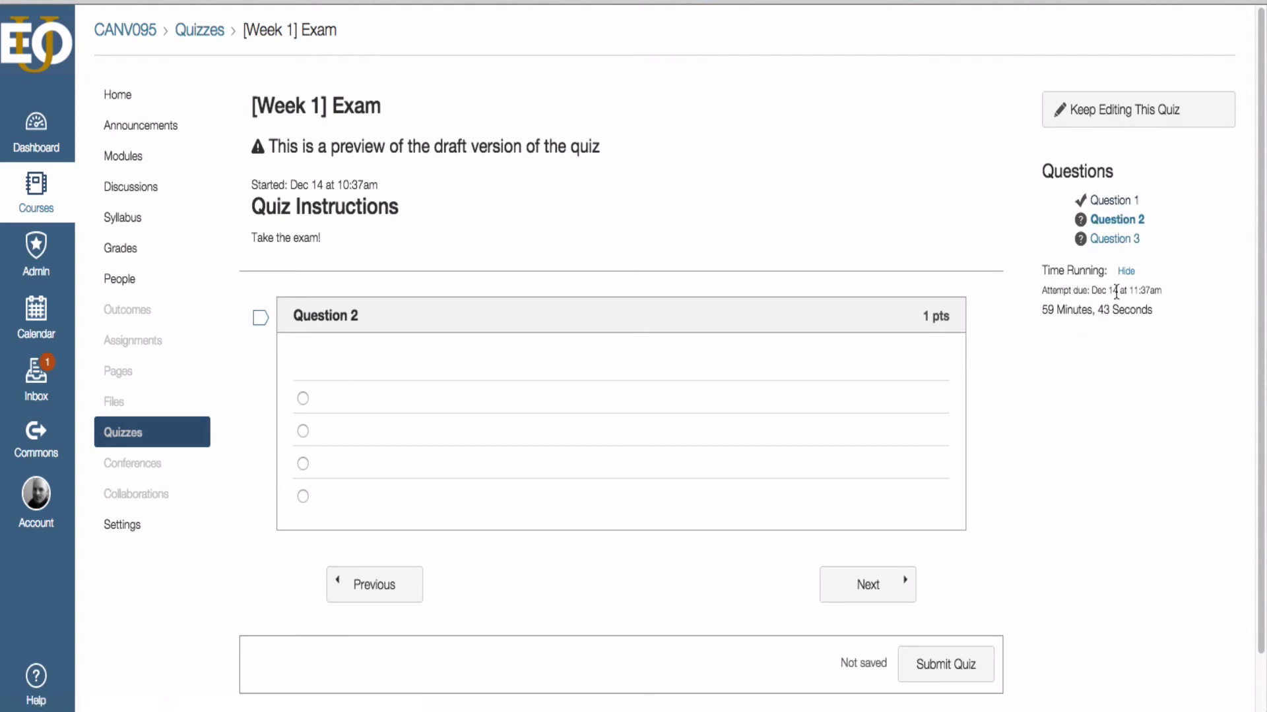
# Step: Examine the preview's running time countdown, its hide option and the attempt due time
pyautogui.moveTo(1048, 310); pyautogui.dragTo(1162, 313)
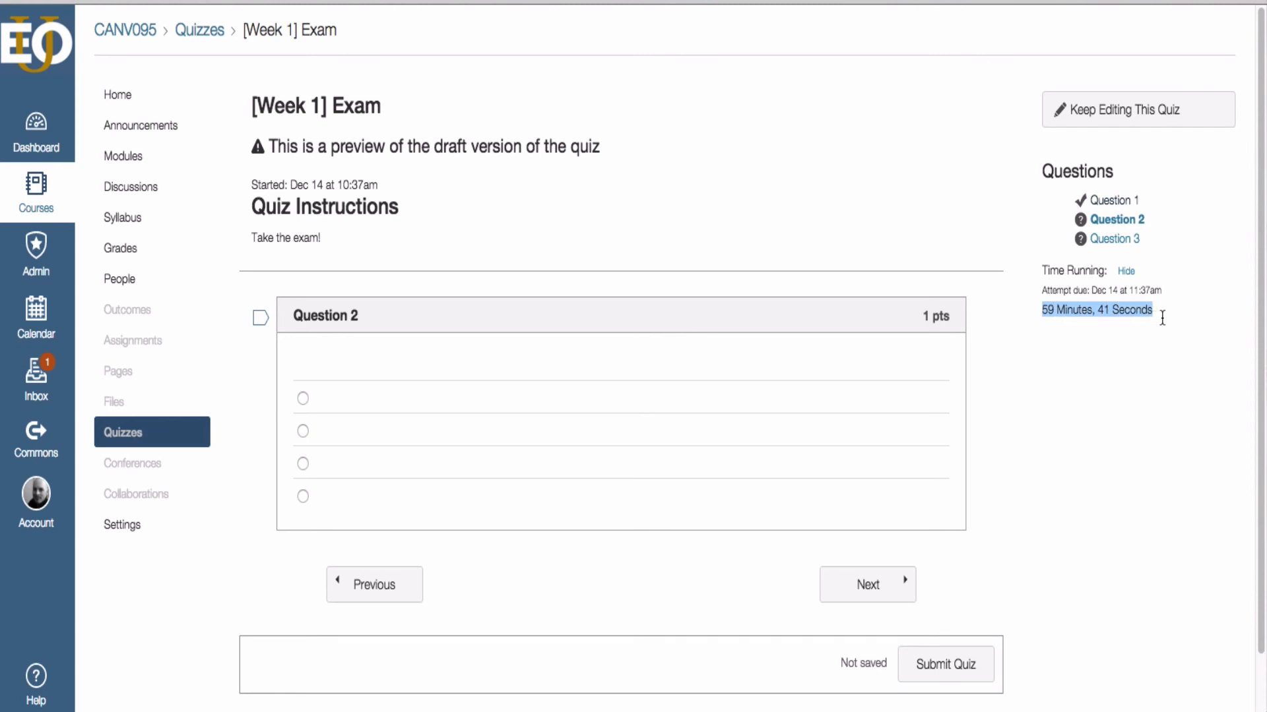
pyautogui.click(1162, 312)
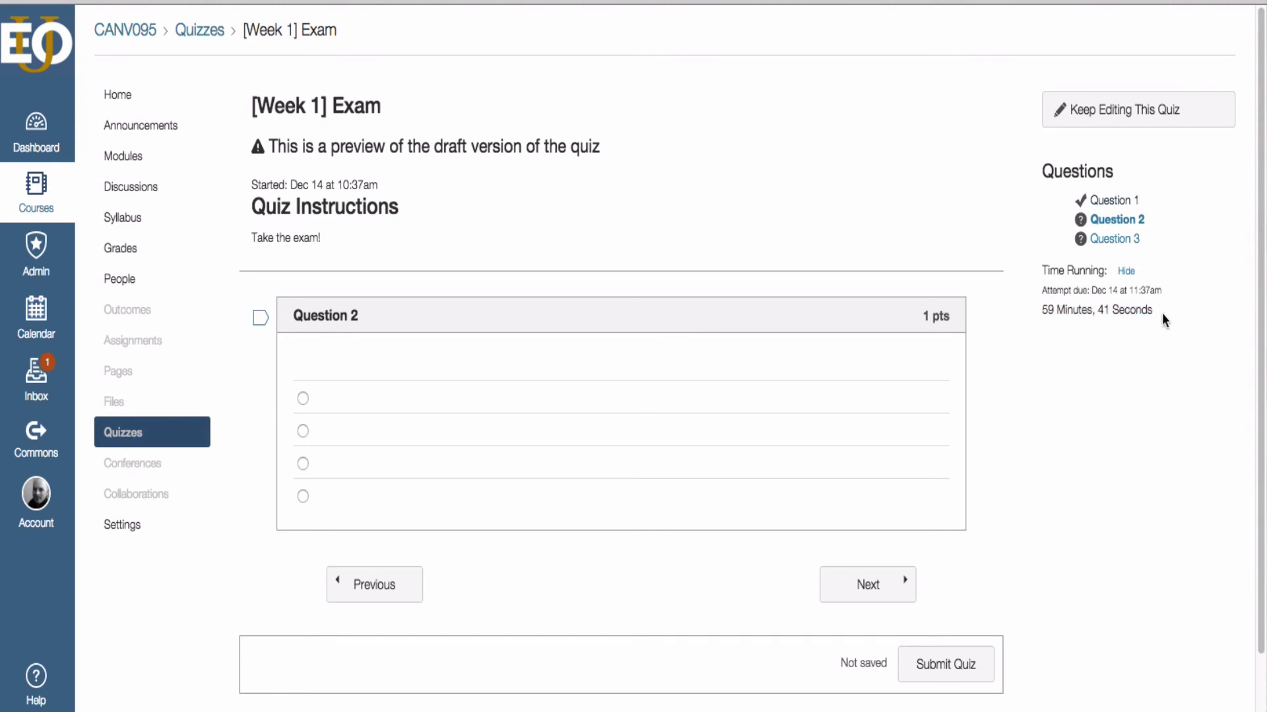
pyautogui.click(1126, 271)
pyautogui.click(1126, 271)
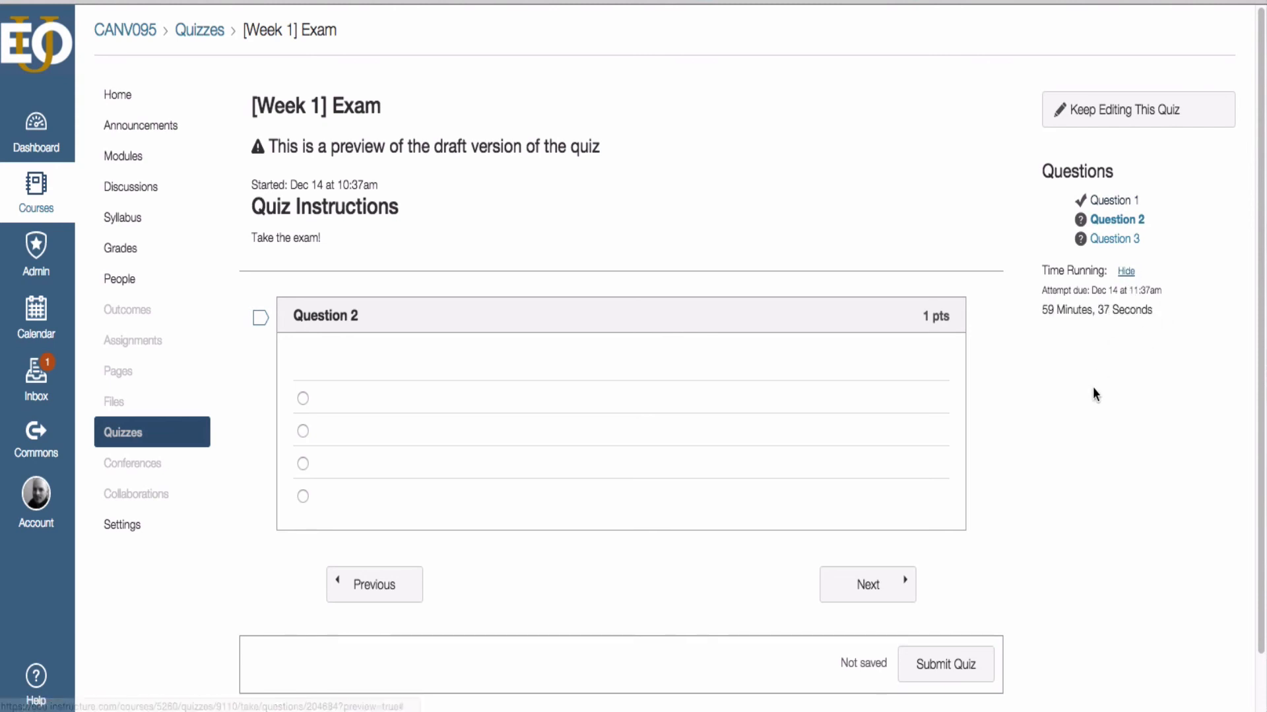
pyautogui.moveTo(1050, 291); pyautogui.dragTo(1157, 291)
pyautogui.click(1157, 291)
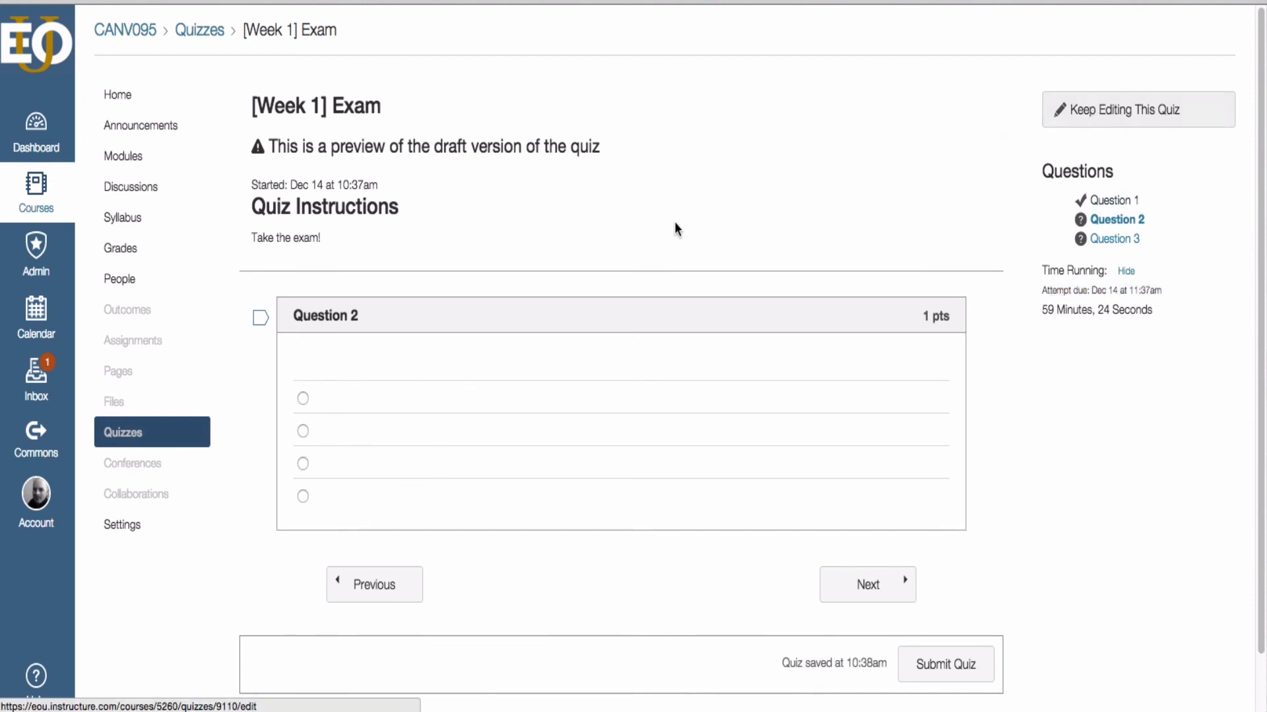
# Step: Leave the preview to keep editing the quiz and look over its list of questions
pyautogui.click(1101, 112)
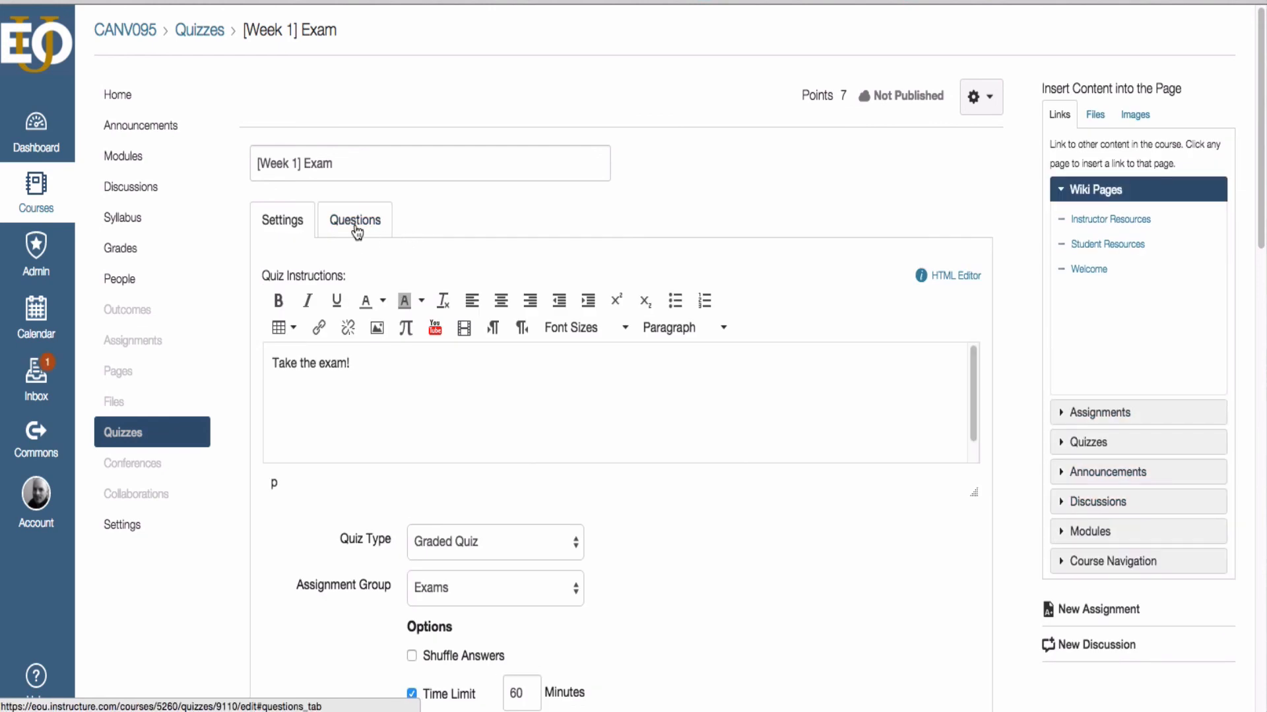
pyautogui.click(356, 221)
pyautogui.scroll(-1, 515, 389)
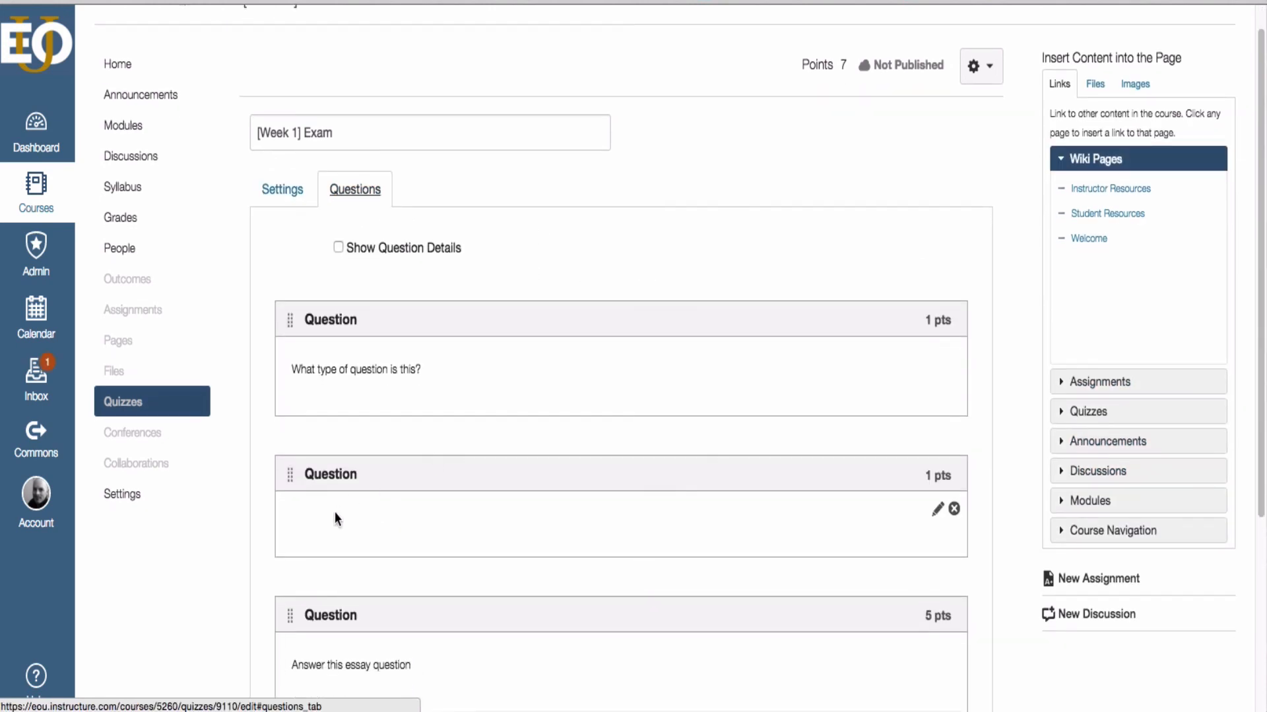
pyautogui.click(936, 509)
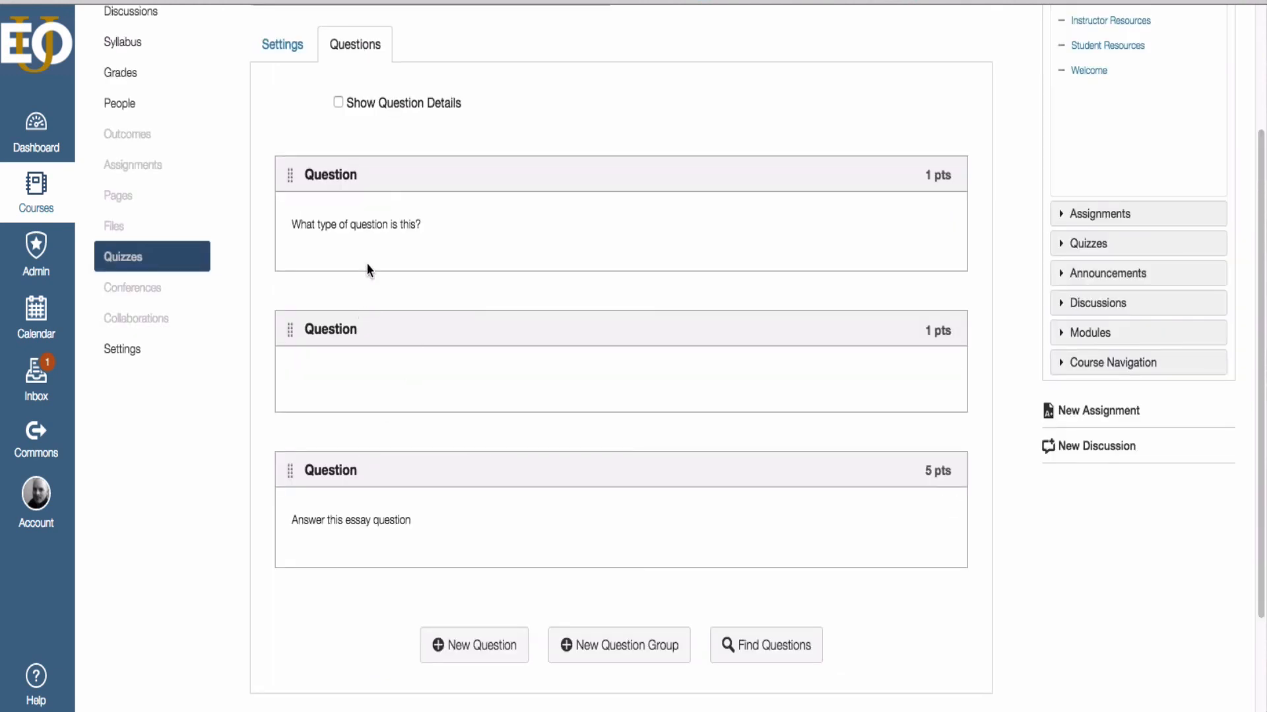
pyautogui.scroll(3, 386, 295)
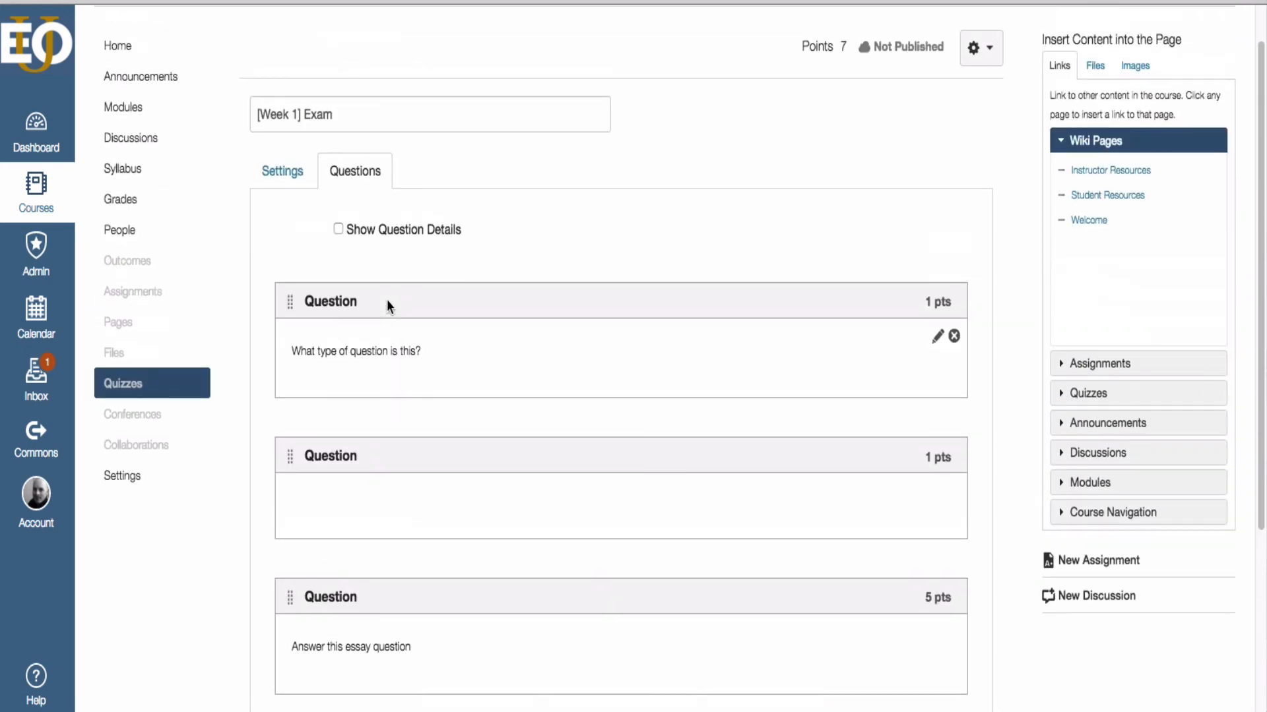
pyautogui.scroll(-3, 386, 300)
pyautogui.scroll(1, 387, 305)
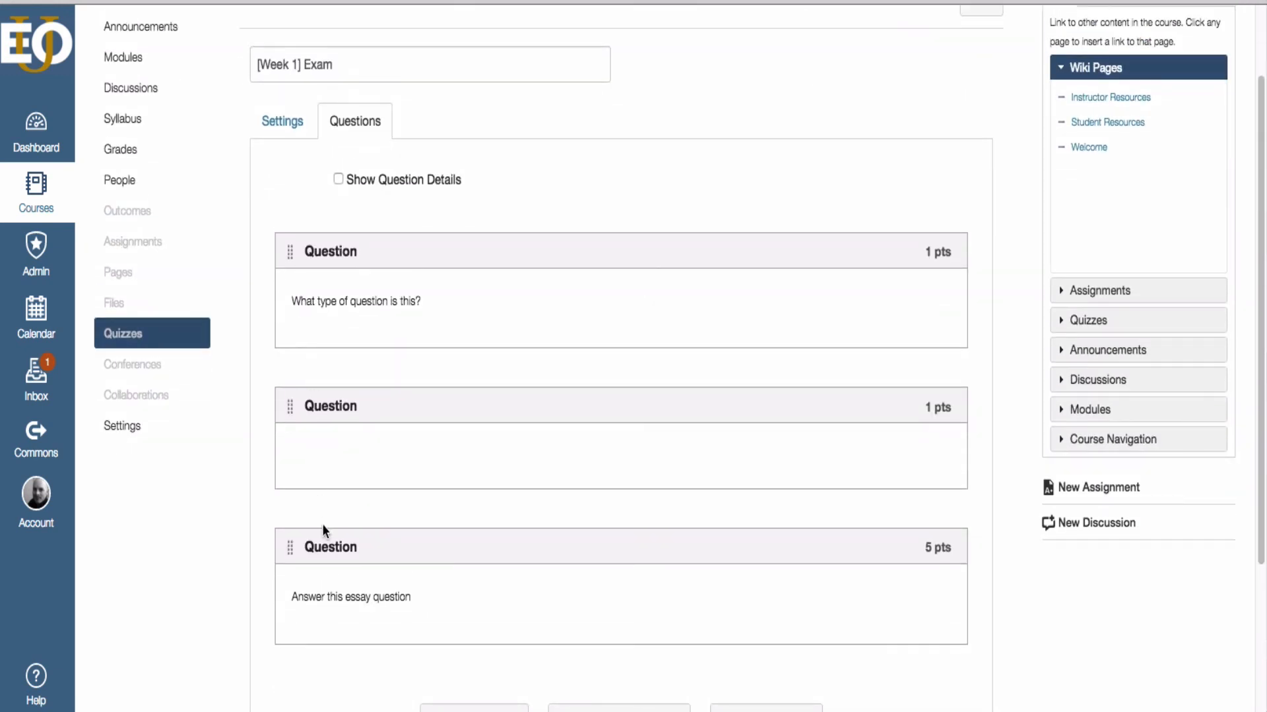
pyautogui.scroll(1, 384, 307)
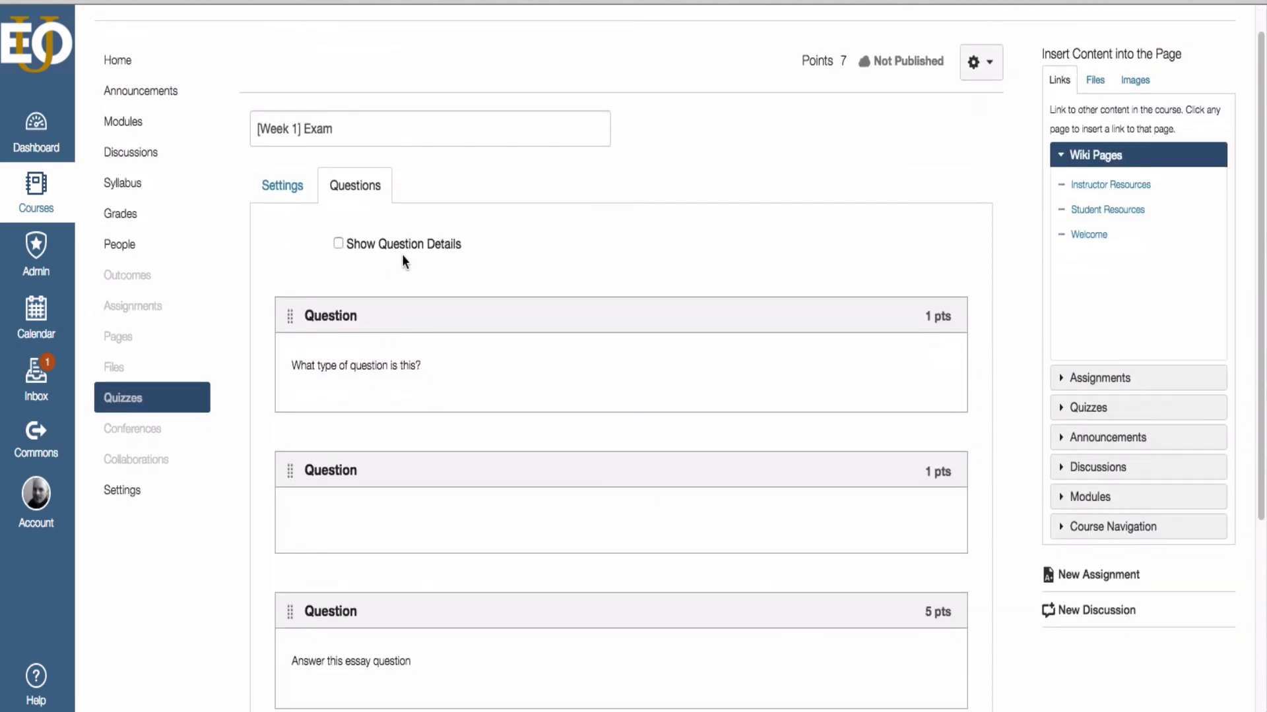
# Step: Show the question details to review the answer choices and correct answers, and hide them again
pyautogui.click(337, 243)
pyautogui.scroll(-1, 287, 334)
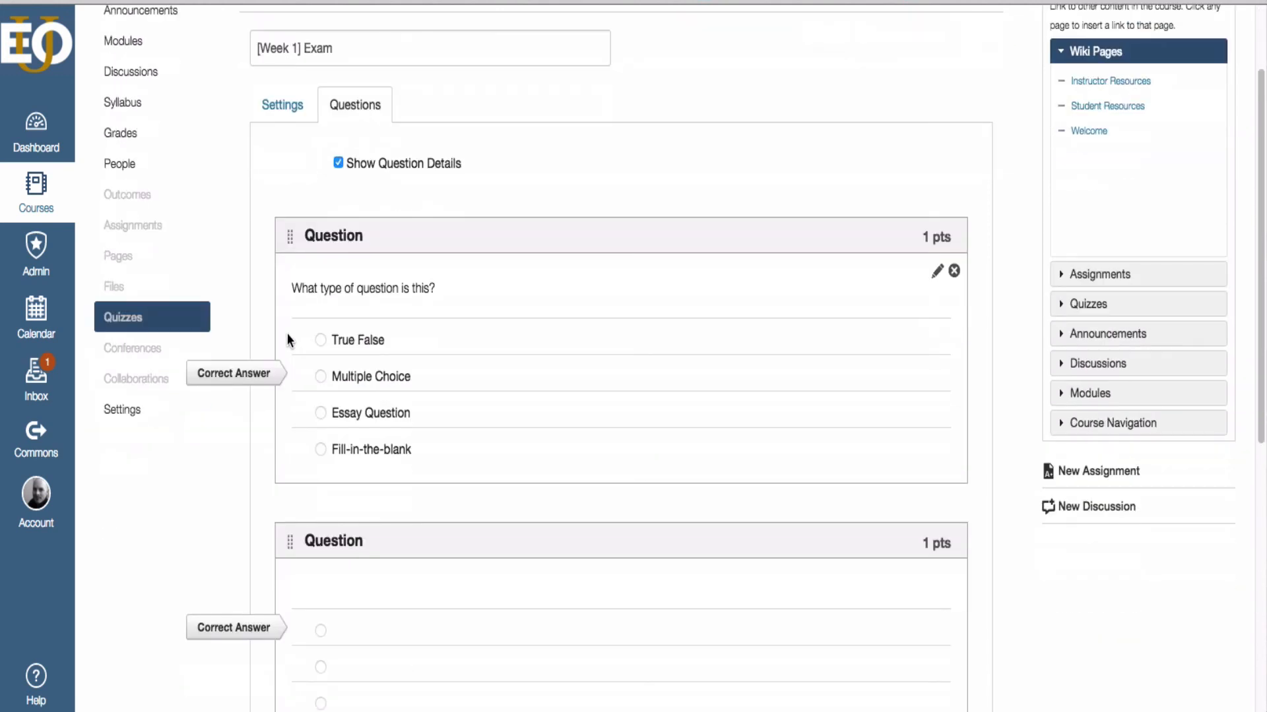
pyautogui.scroll(-7, 287, 334)
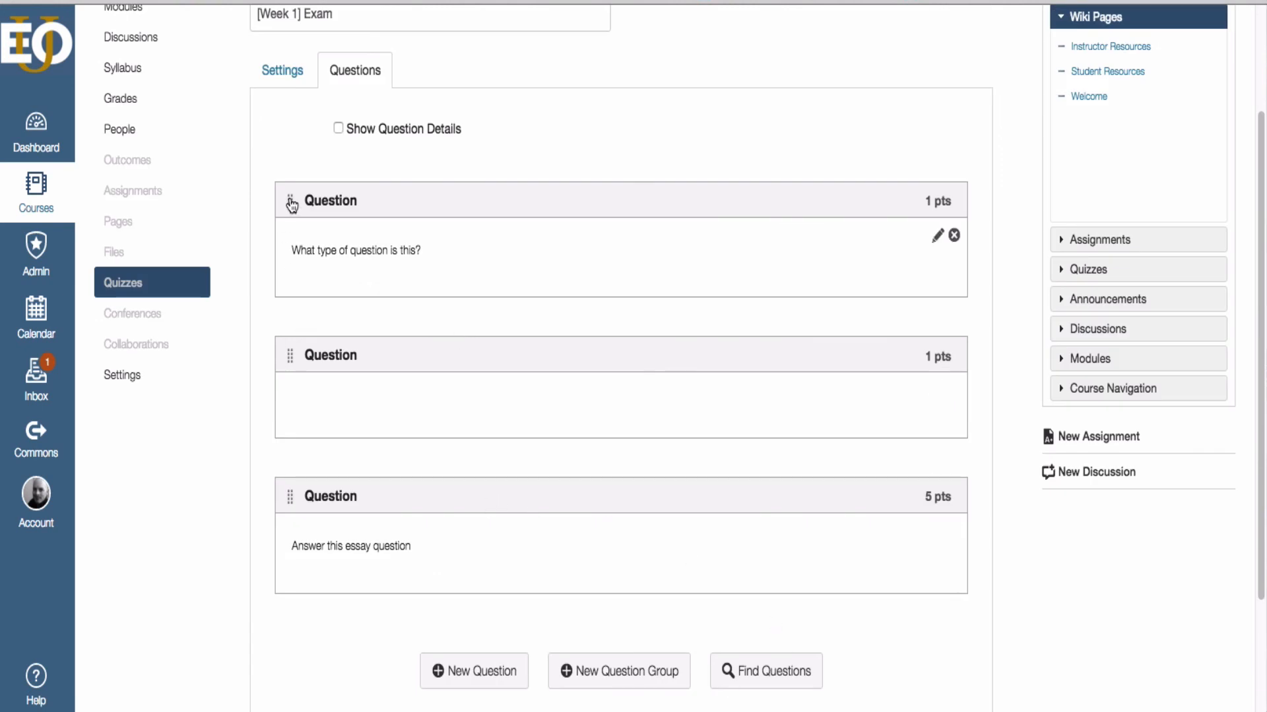
# Step: Reorder the quiz by moving the question "What type of question is this?" below the essay question
pyautogui.moveTo(292, 206); pyautogui.dragTo(413, 525)
pyautogui.scroll(1, 413, 526)
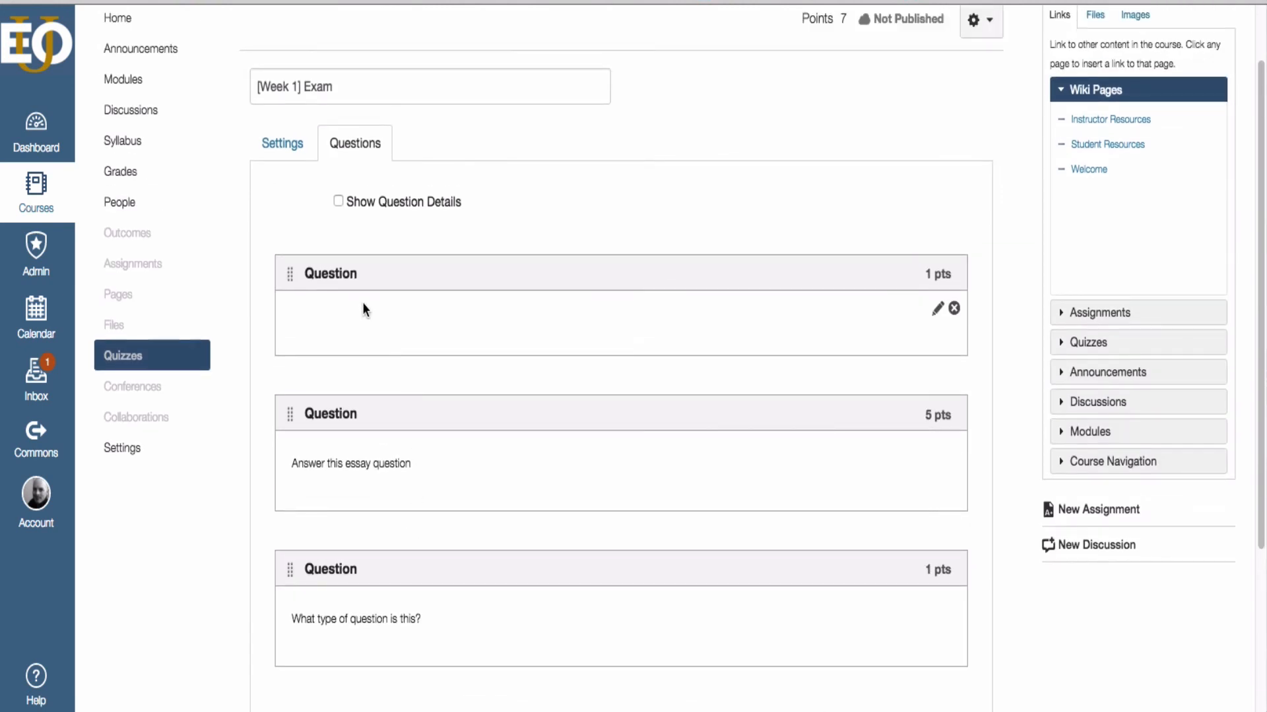